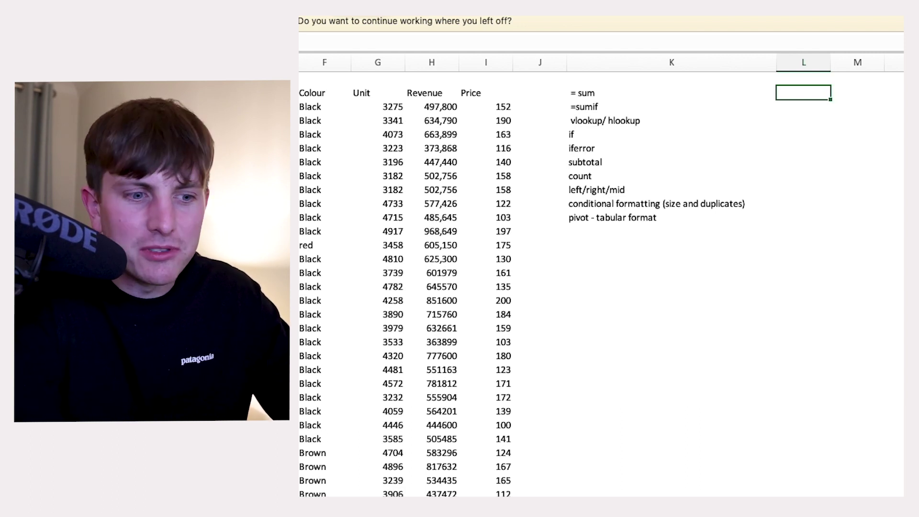
Complete =SUM(H:H) in L1 so it totals the Revenue column to 118401254
type("sum(")
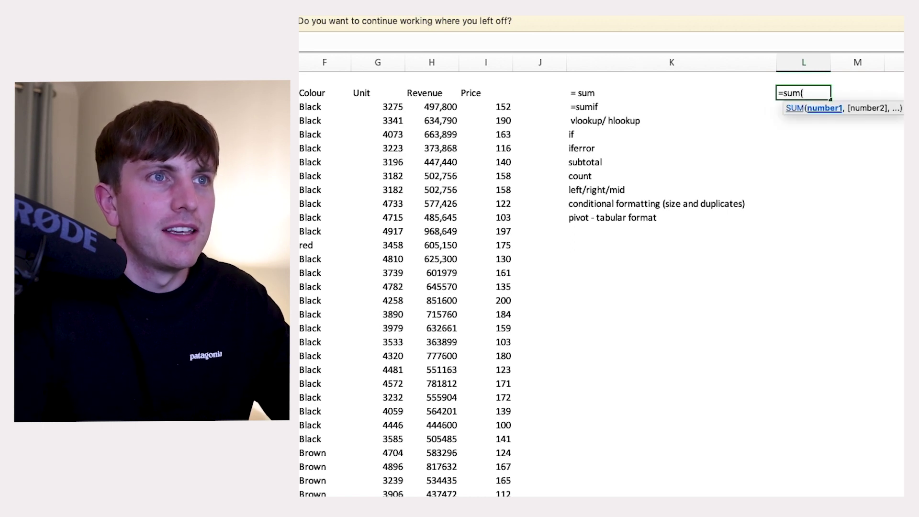
left_click(431, 62)
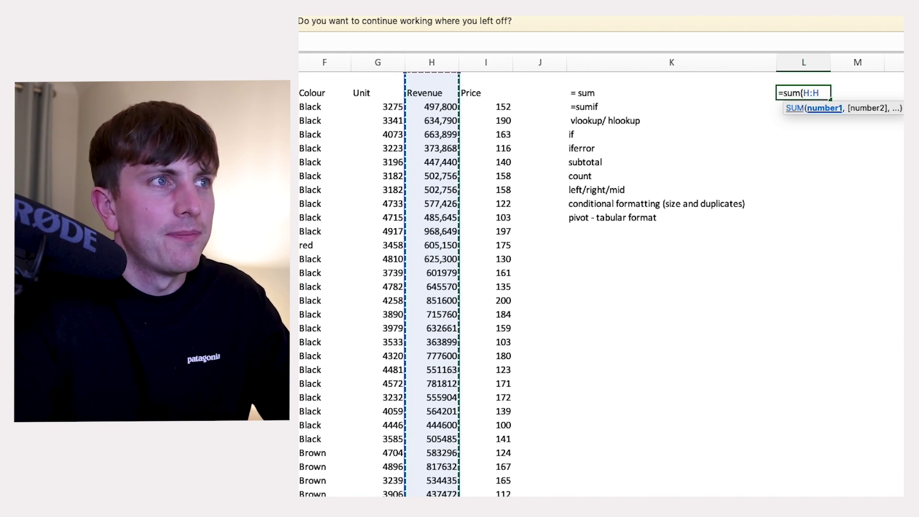
key("Return")
left_click(804, 93)
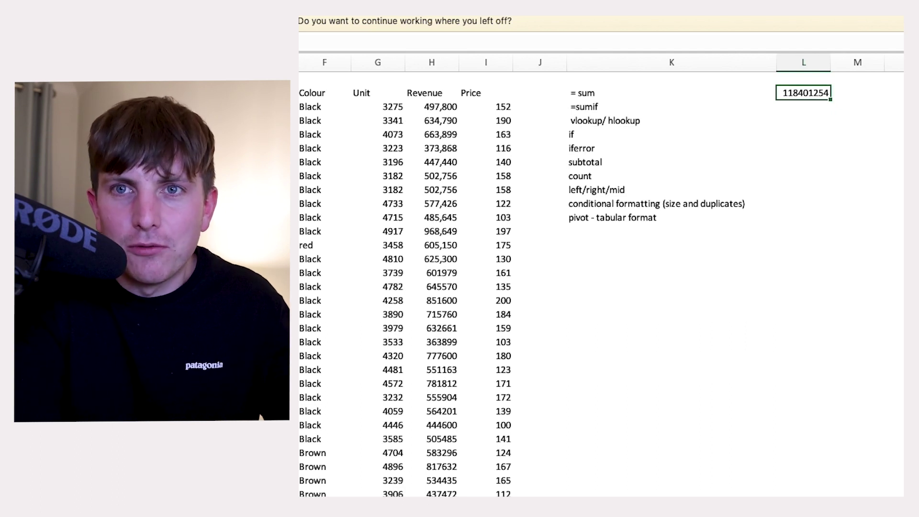
Browse the Colour and Revenue values around row 10 before writing the SUMIF
left_click(804, 106)
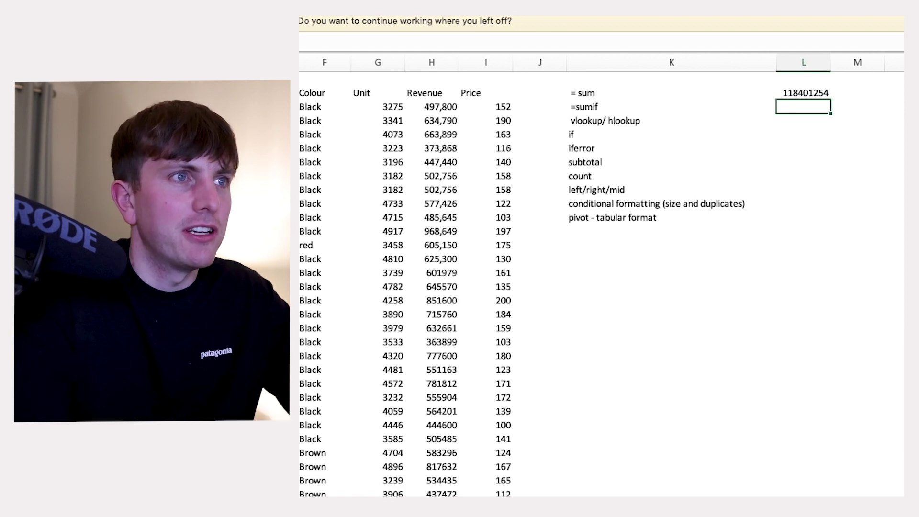
key("Left")
key("Left")
key("Left")
key("Left")
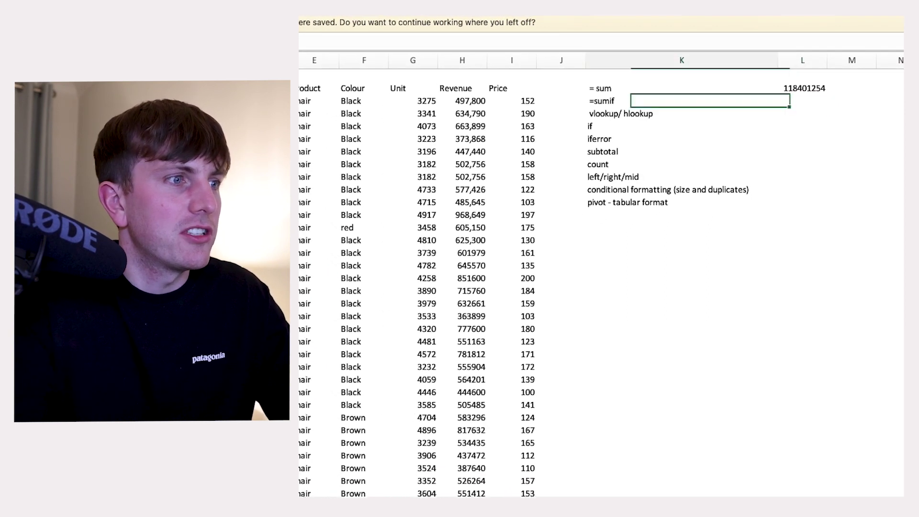
key("Left")
key("Left")
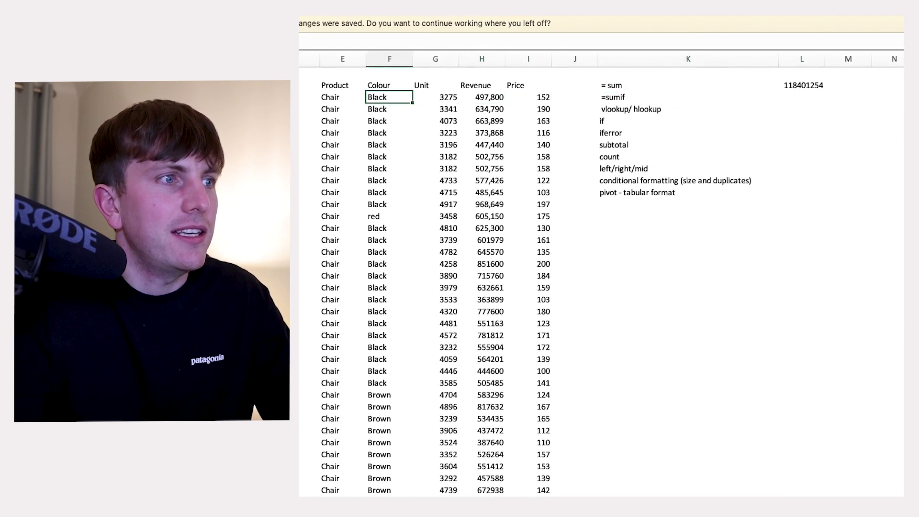
key("Down")
key("Down")
key("Down")
key("Down")
key("Down")
key("Down")
key("Down")
key("Down")
key("Left")
key("Left")
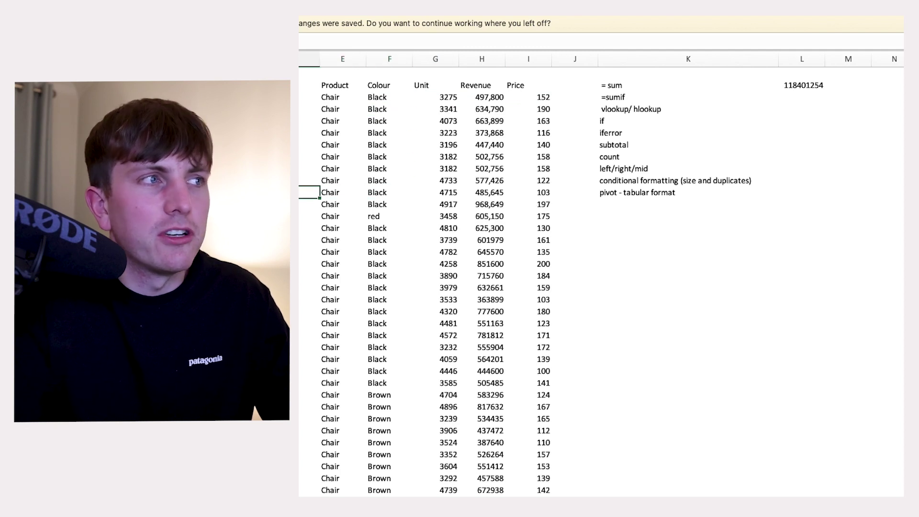
key("Right")
key("Right")
key("Left")
key("Right")
key("Right")
key("Right")
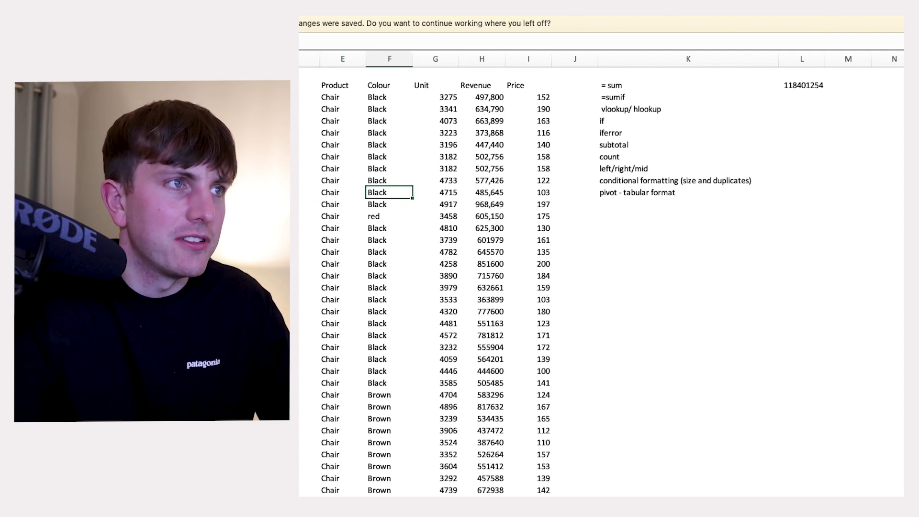
key("Left")
key("Left")
key("Left")
key("Right")
key("Left")
key("Right")
key("Right")
key("Right")
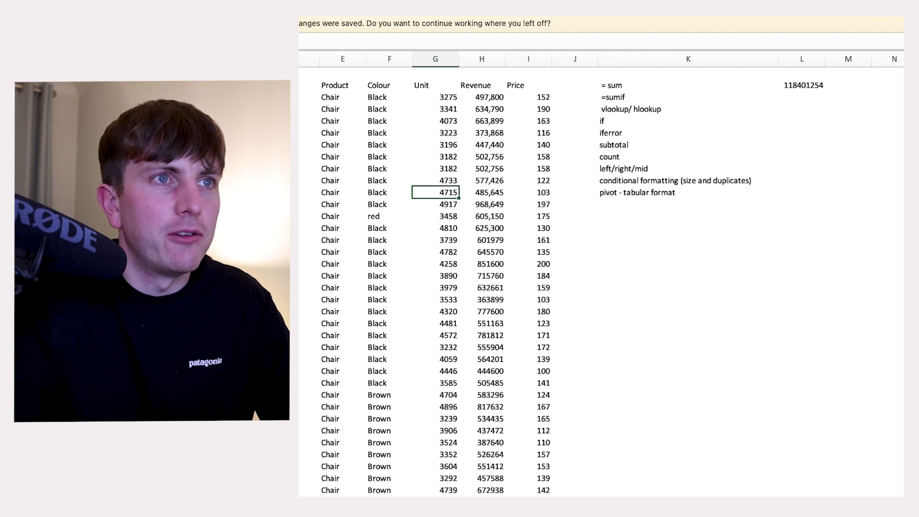
Enter =SUMIF(F:F,F3,H:H) in L2 to total Black revenue as 39984532
left_click(802, 98)
type("=")
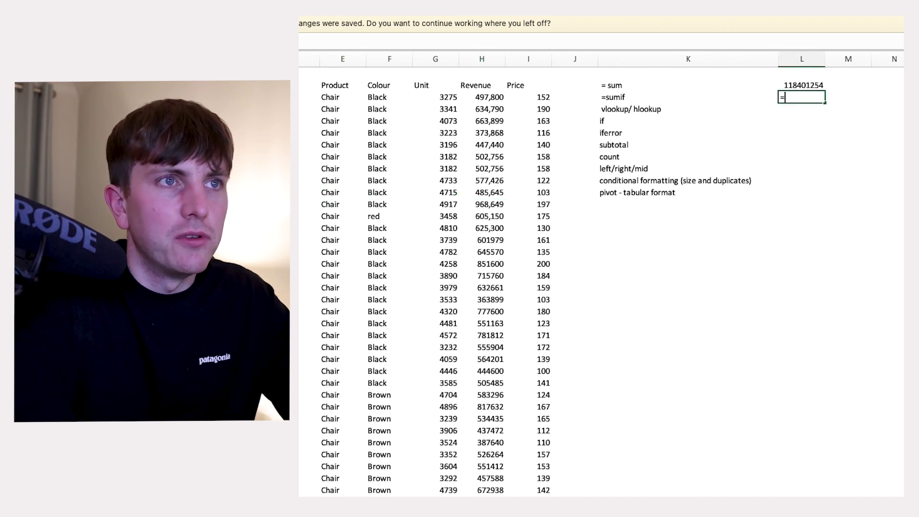
type("sumif(")
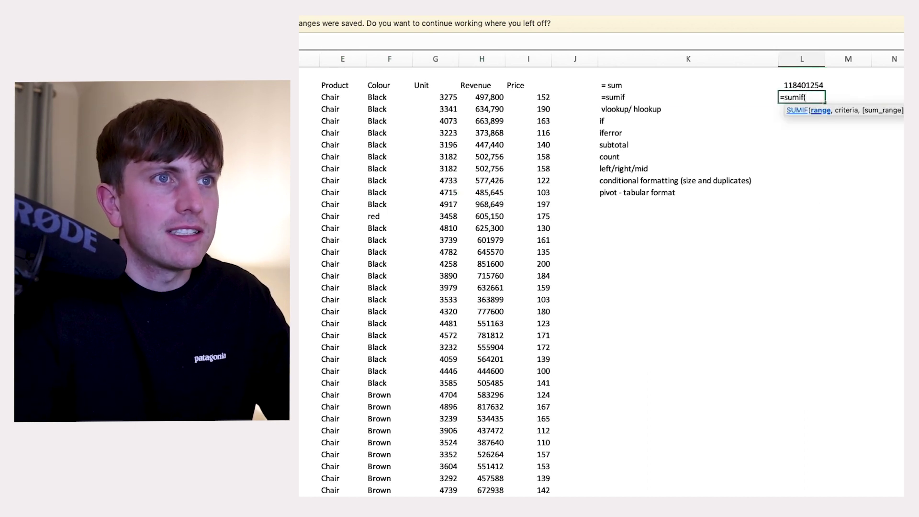
key("Left")
key("Left")
key("Left")
key("Left")
key("Left")
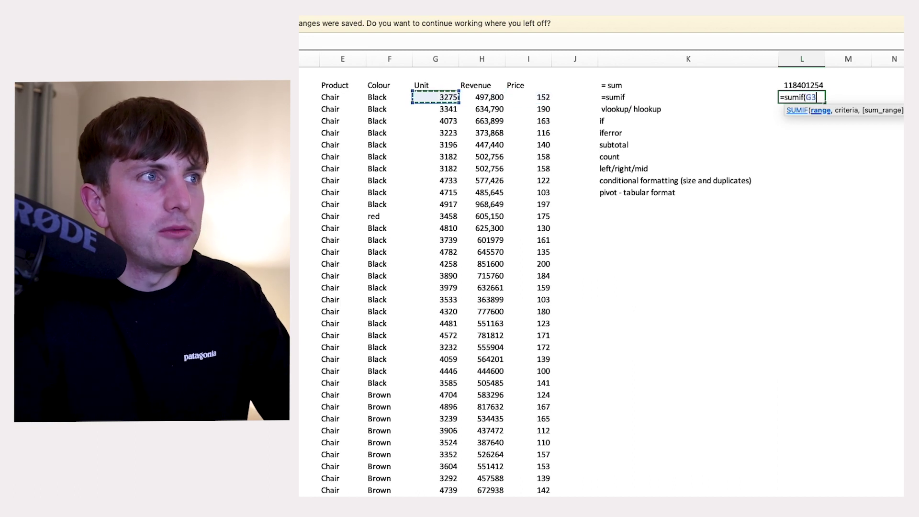
key("Left")
key("ctrl+space")
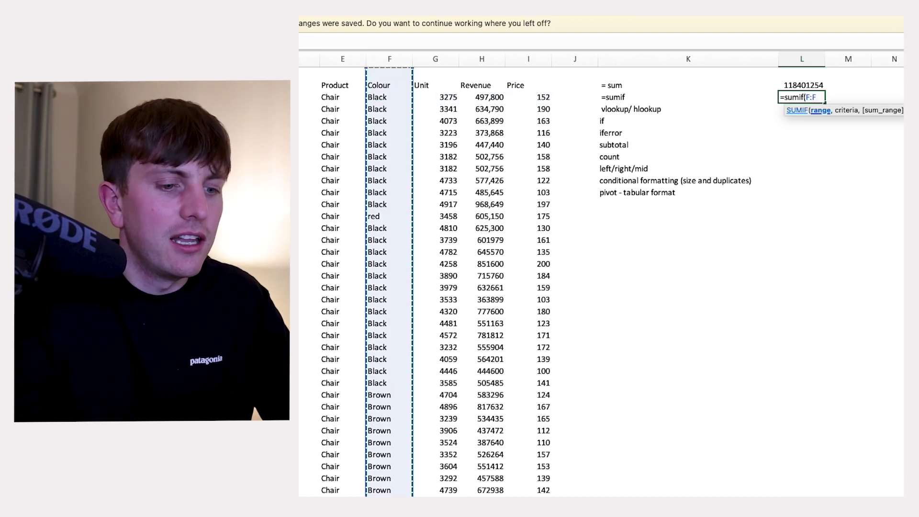
type(",")
key("Left")
key("Left")
key("Left")
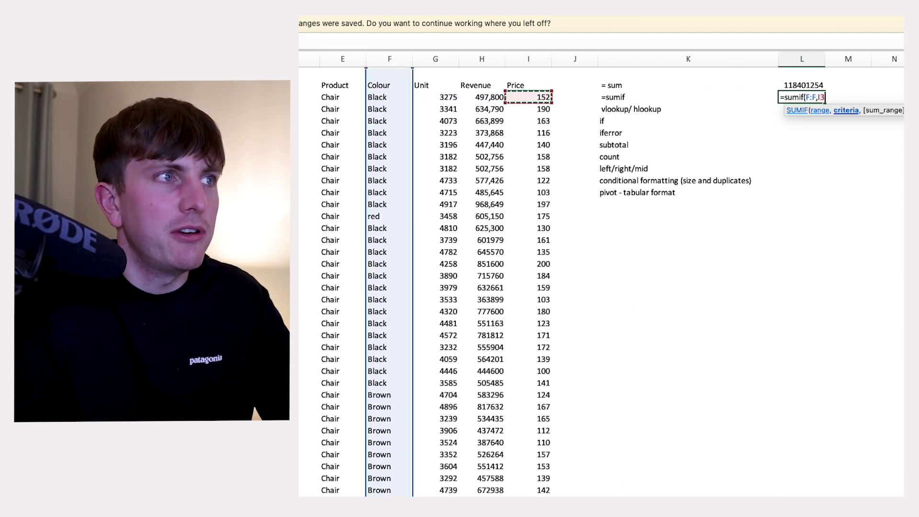
key("Left")
key("Left")
key("Left")
type(",")
key("Left")
key("Left")
key("Left")
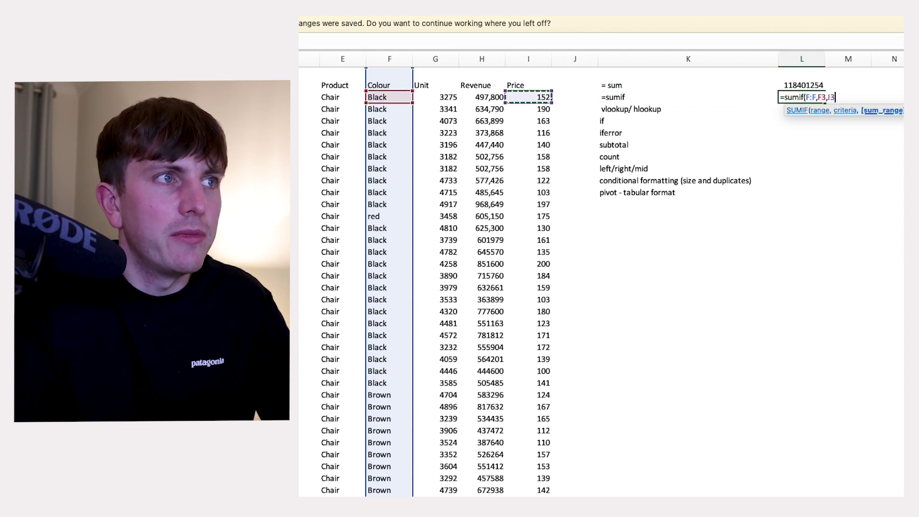
key("Left")
key("ctrl+space")
key("Return")
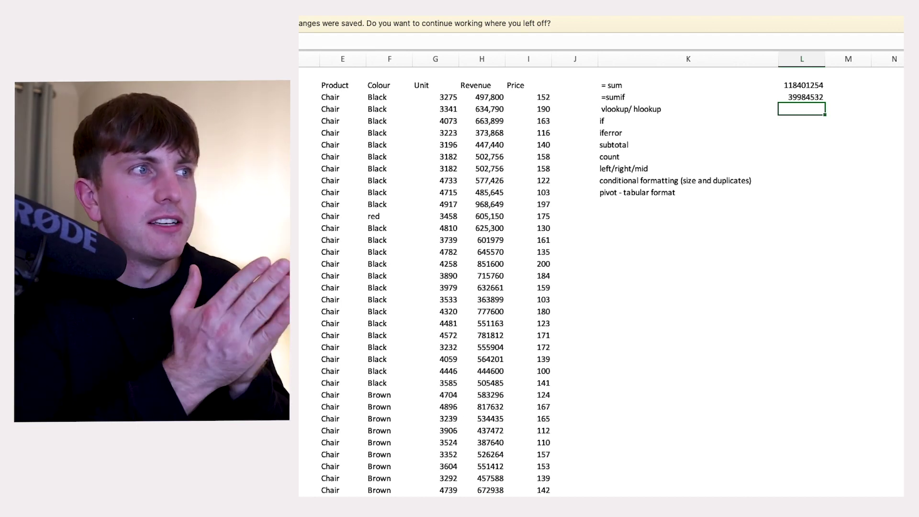
Note the red row's 605,150 revenue and select L3 beside 'vlookup/ hlookup'
left_click(621, 202)
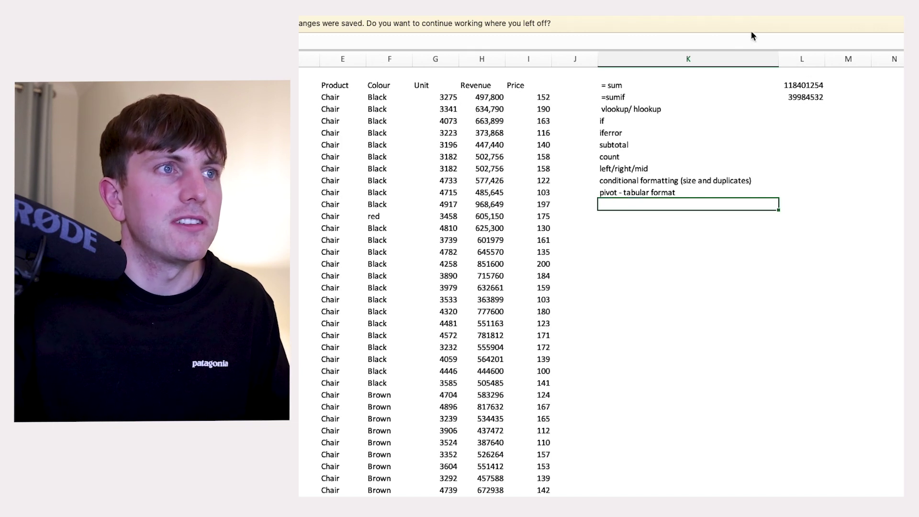
left_click(810, 110)
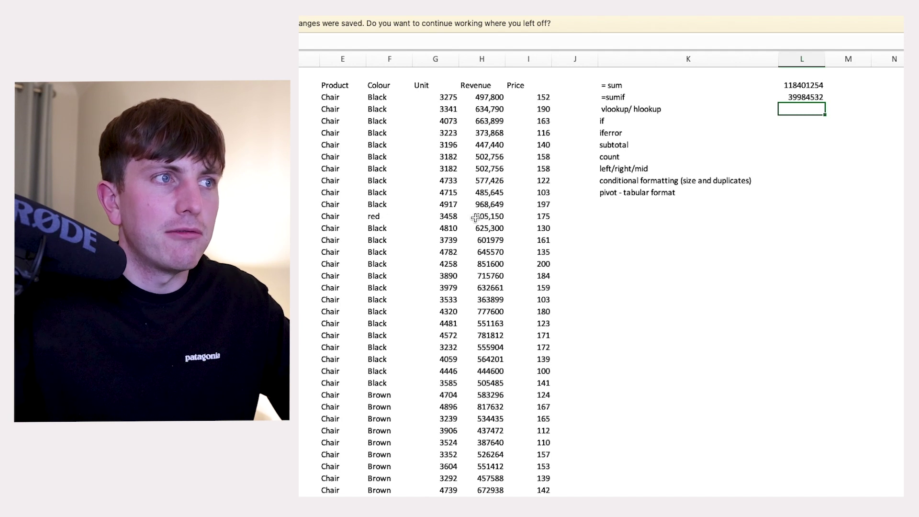
left_click(477, 218)
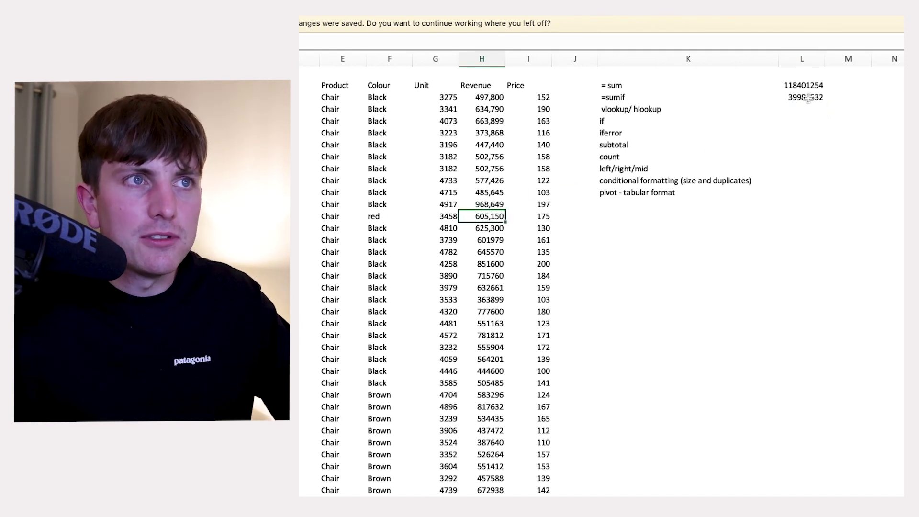
left_click(811, 112)
Type =vlookup("red",F:H, in L3, using columns F to H as the lookup table
type("=")
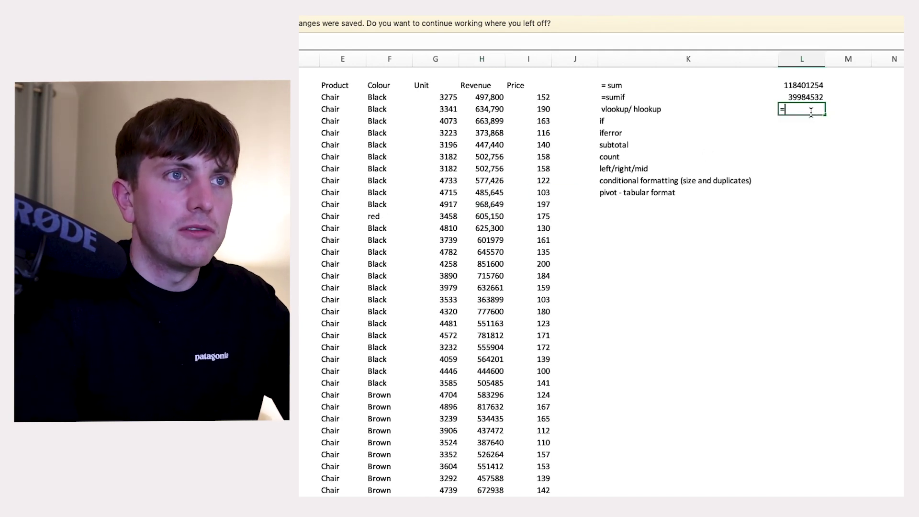
type("v")
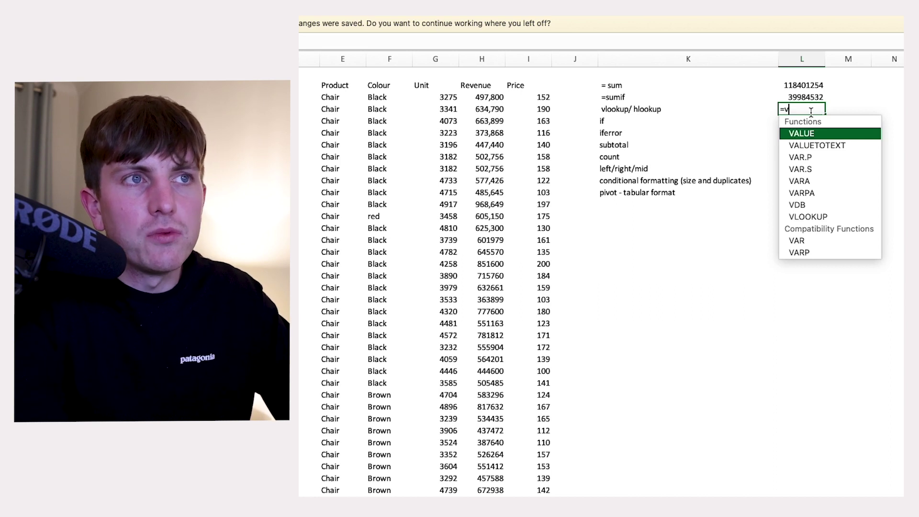
type("lookup(\"red")
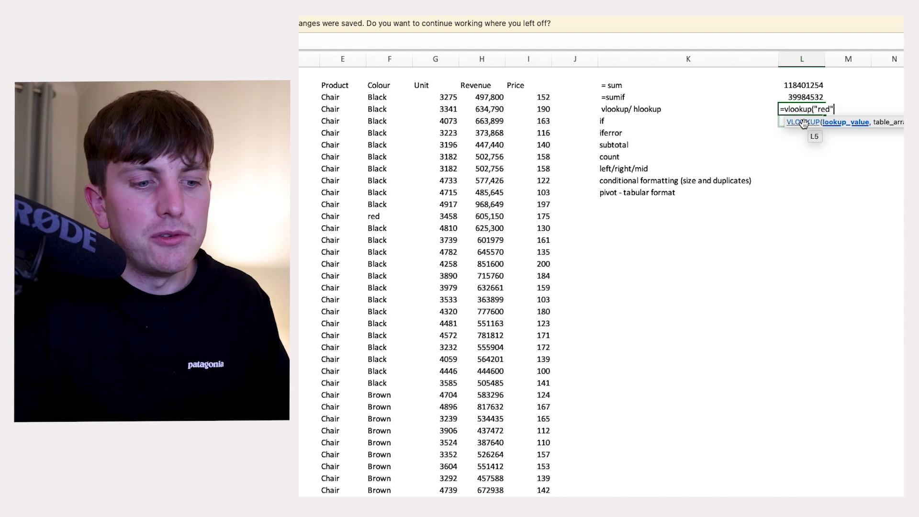
type(",")
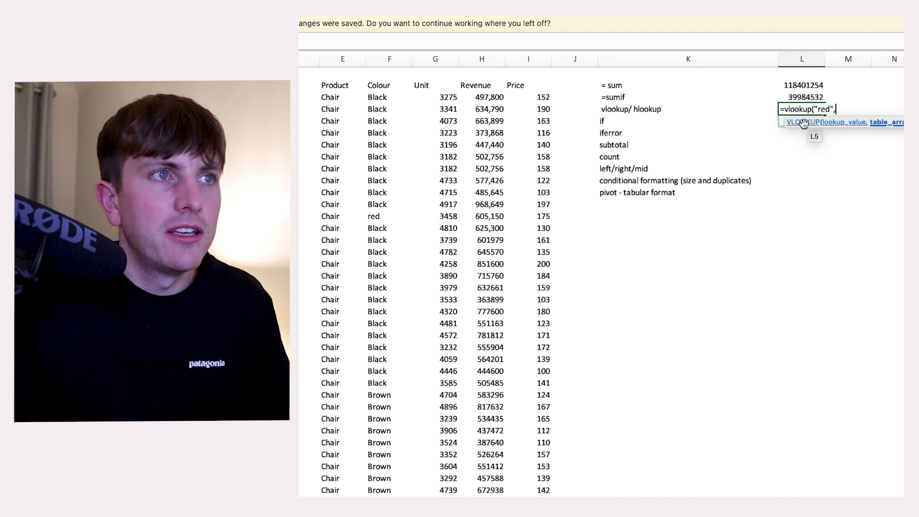
left_click(392, 55)
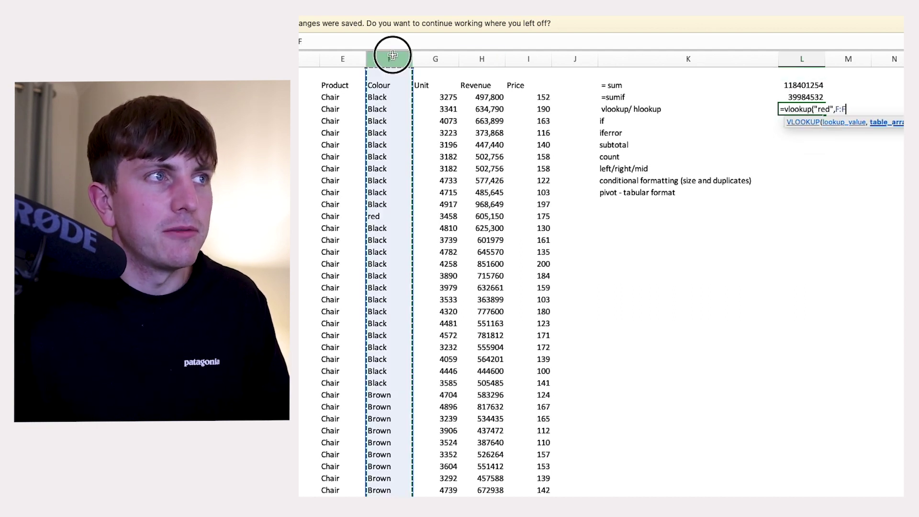
left_click_drag(392, 55, 505, 50)
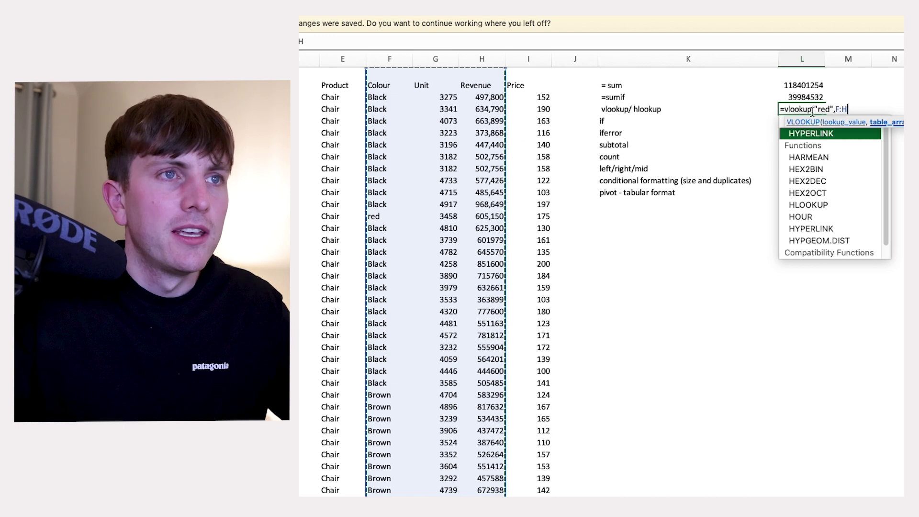
type(",3")
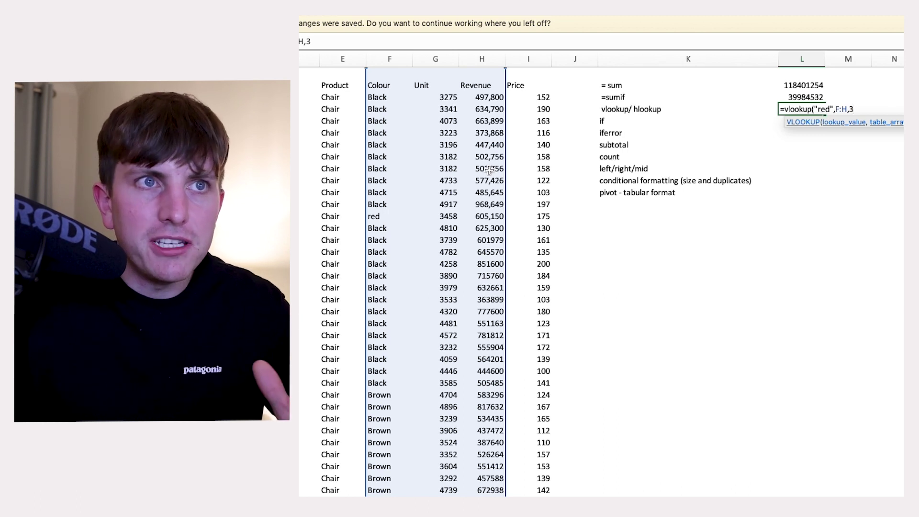
Close the L3 lookup with FALSE for exact match so it returns 605150
type(",false")
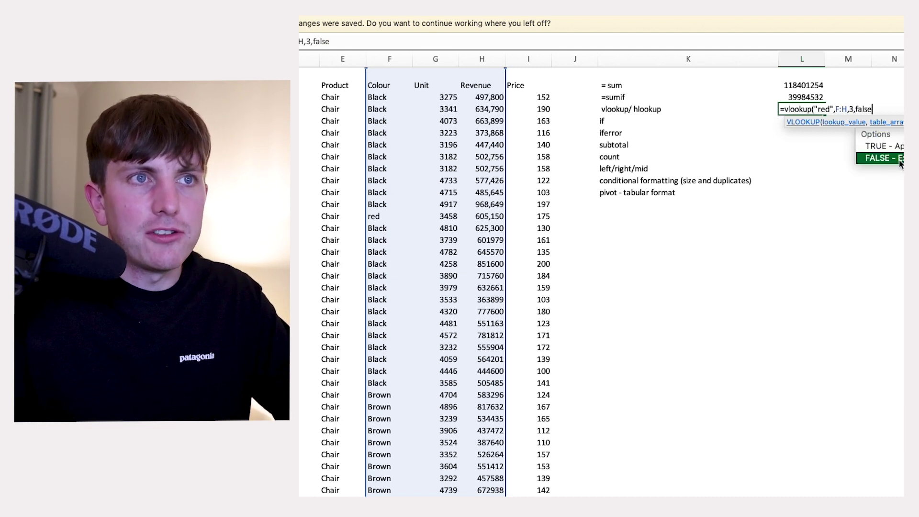
type(")")
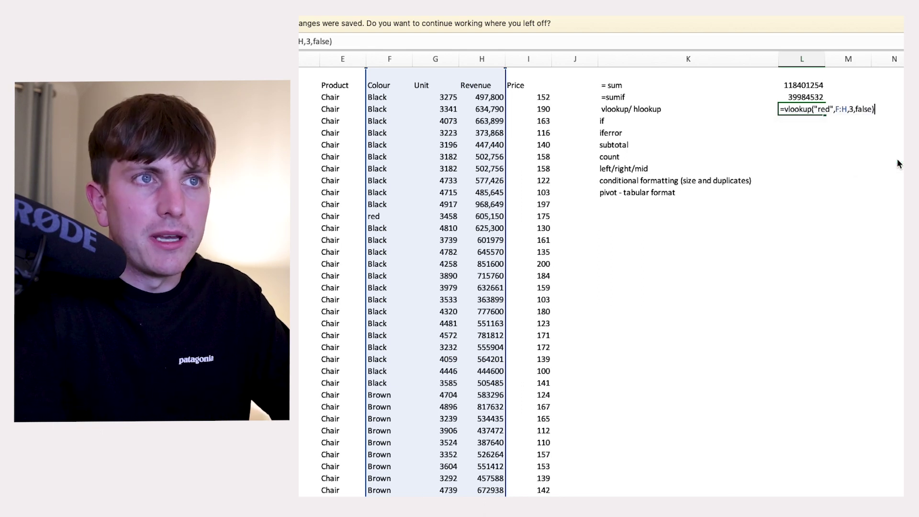
key("Return")
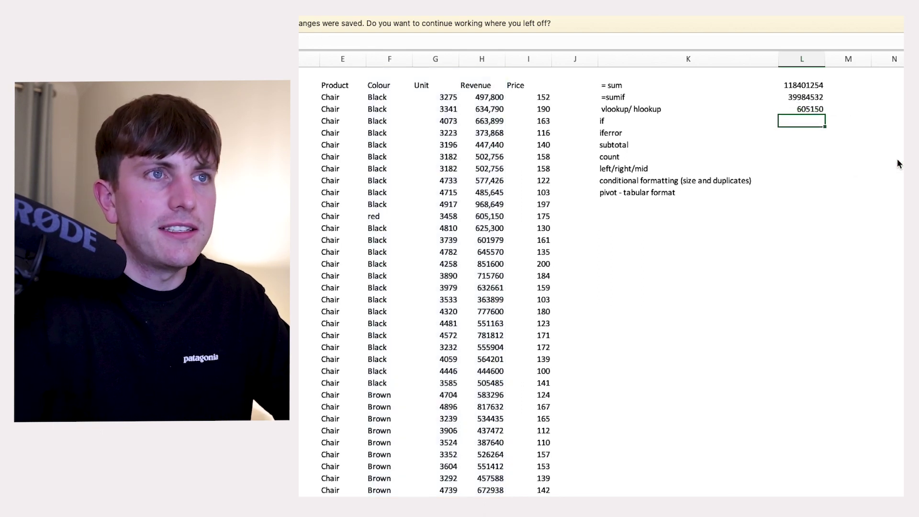
left_click(822, 110)
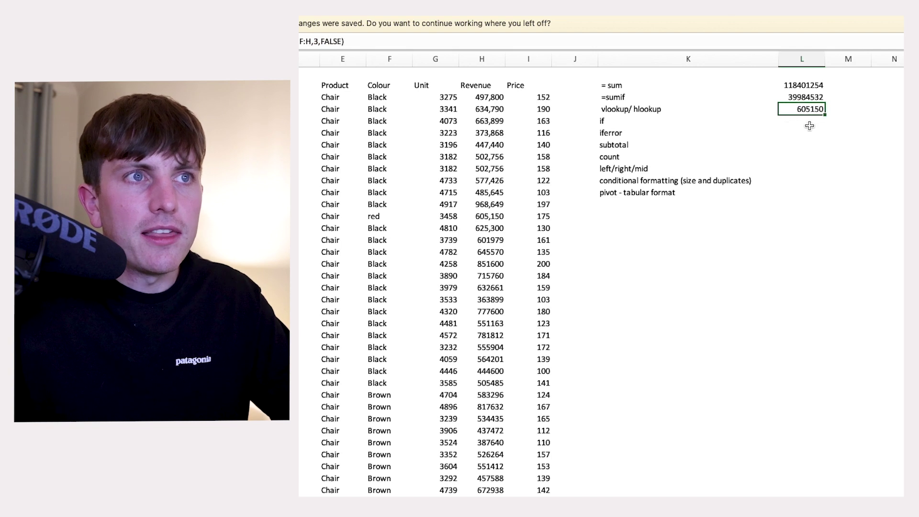
Type =IF(I5>100,"Y","N") in L4 beside the if label, correcting typos along the way
left_click(786, 121)
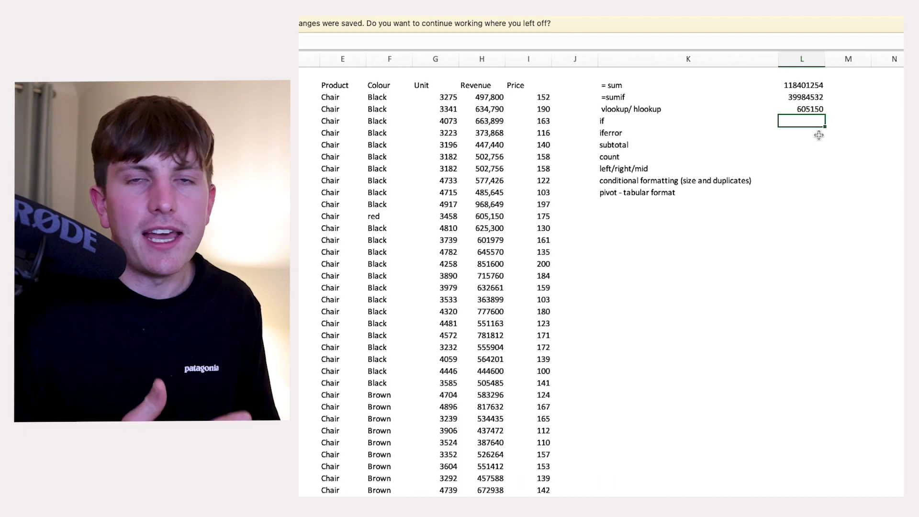
type("=")
key("Left")
key("Left")
key("Left")
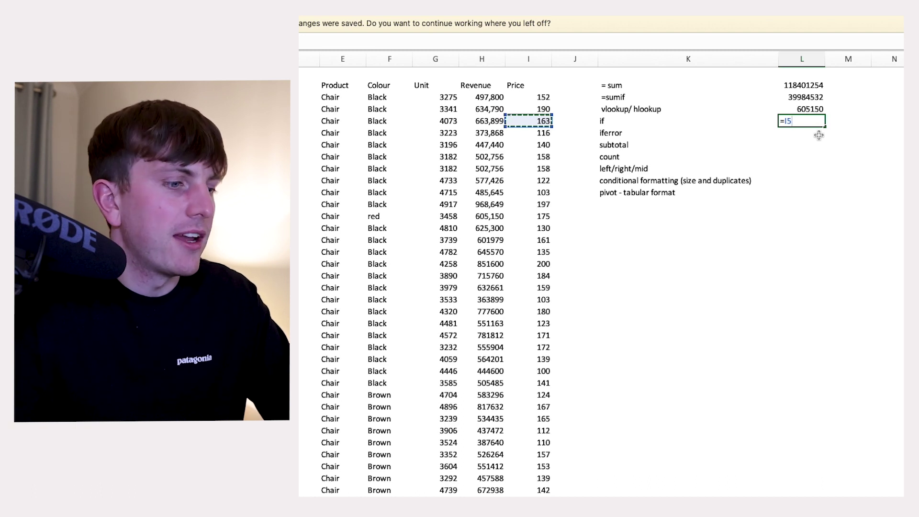
key("Escape")
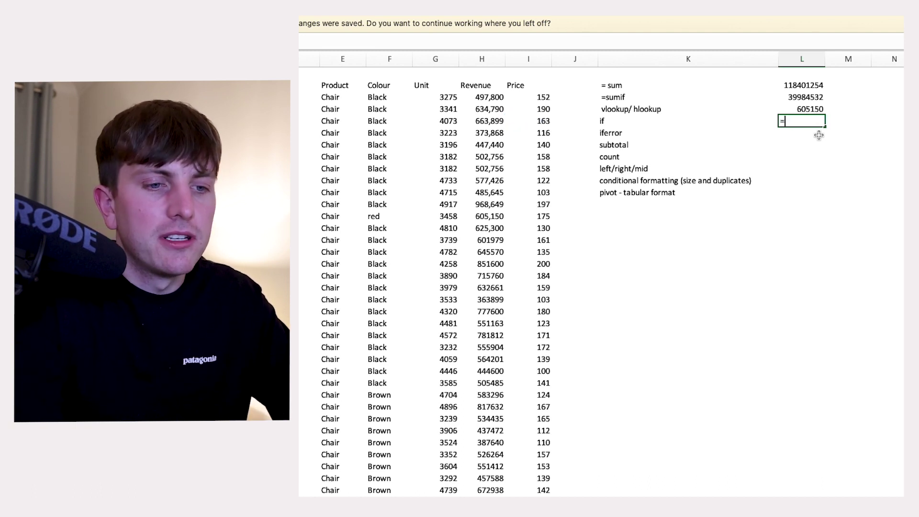
type("if(")
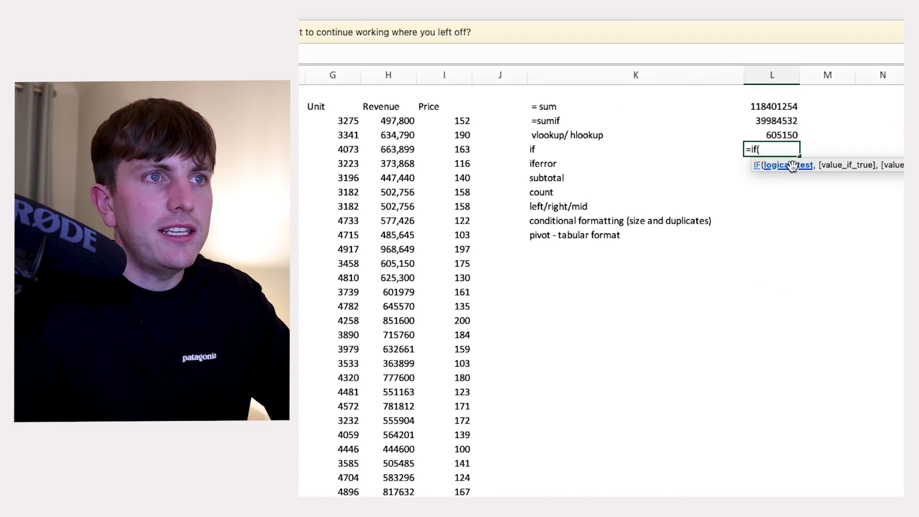
key("Left")
key("Left")
key("Left")
type(">")
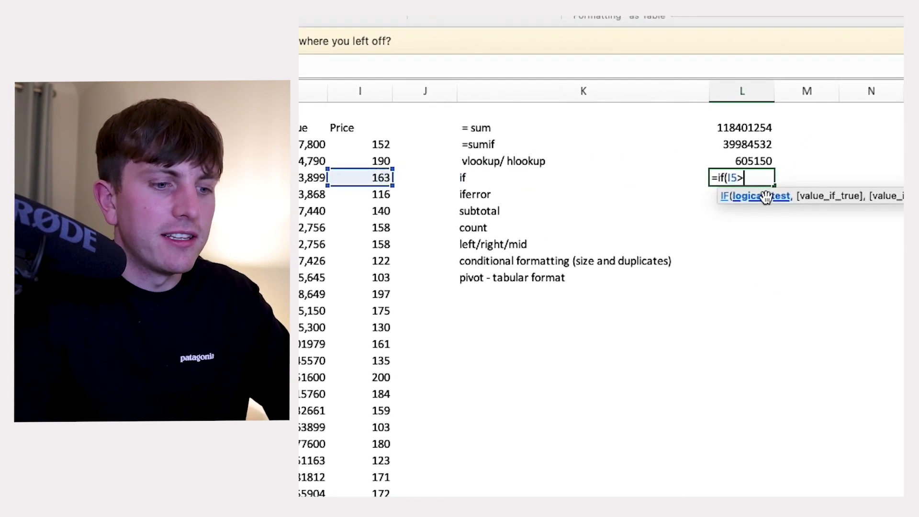
type("100")
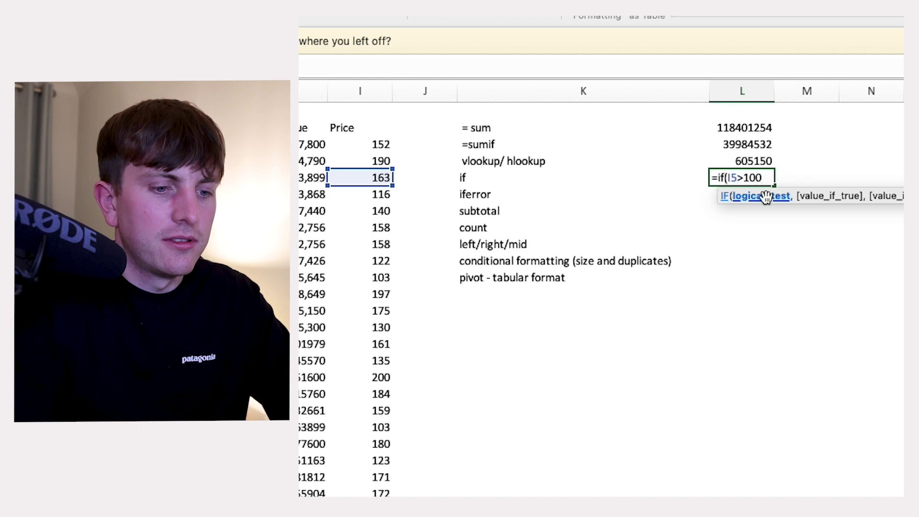
type(",")
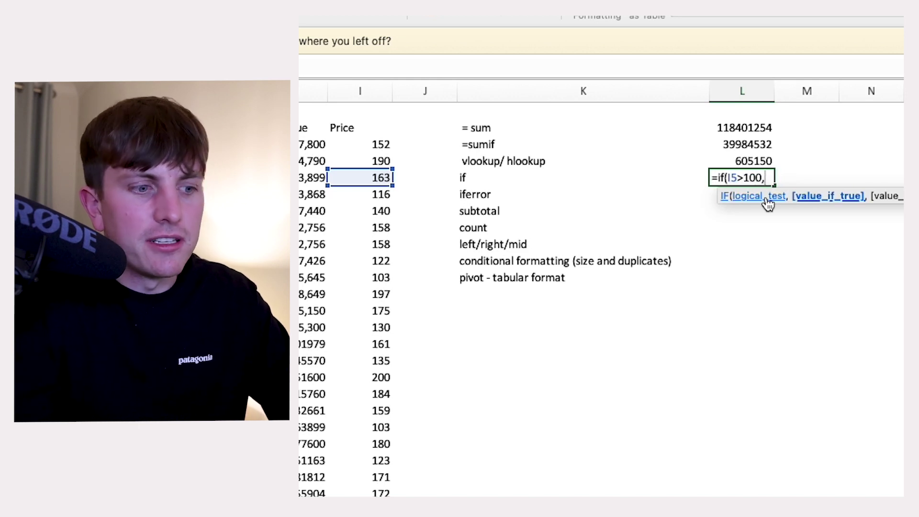
type("@")
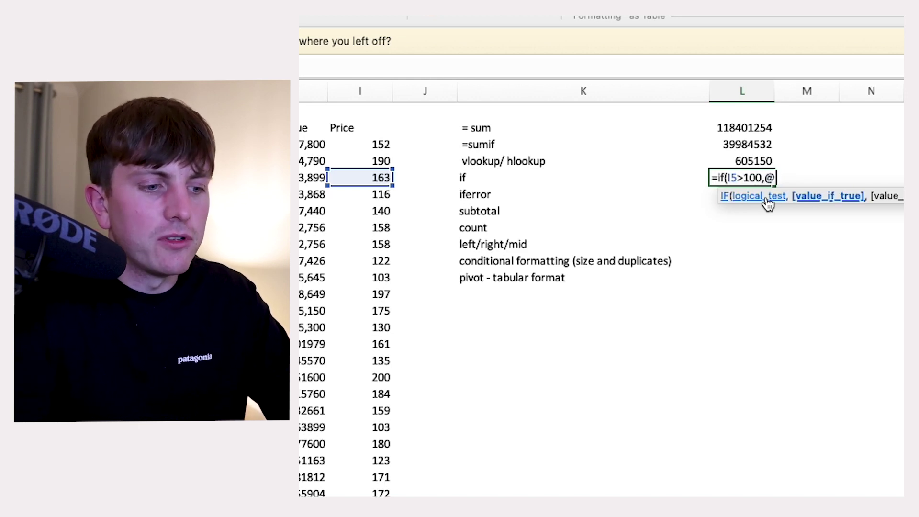
type("y")
key("BackSpace")
key("BackSpace")
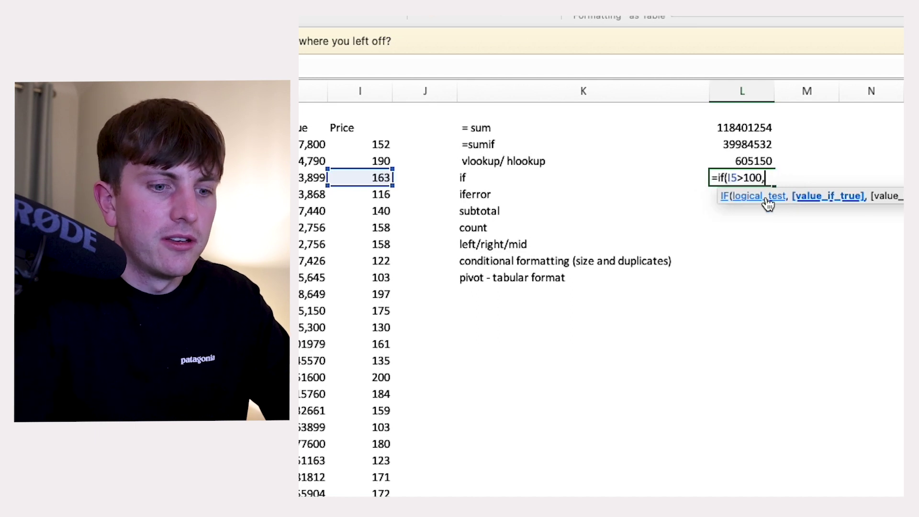
type("\"Y")
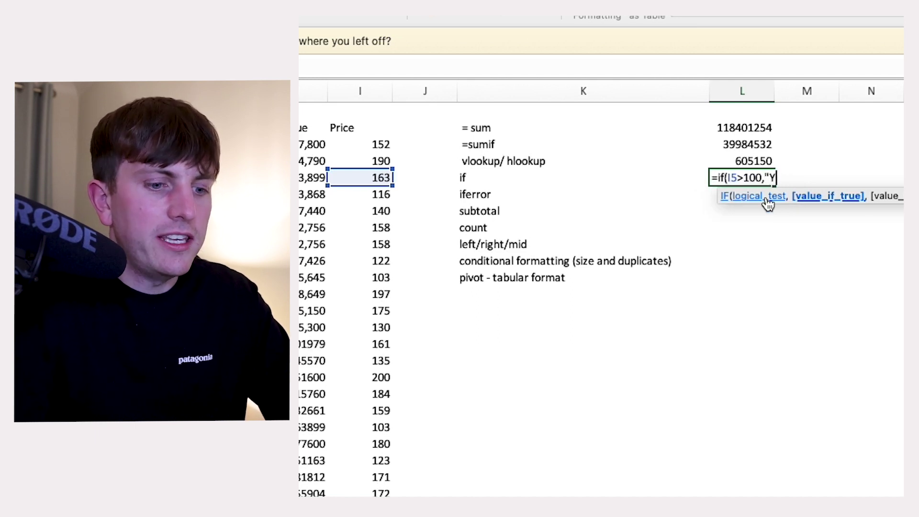
type("\",m")
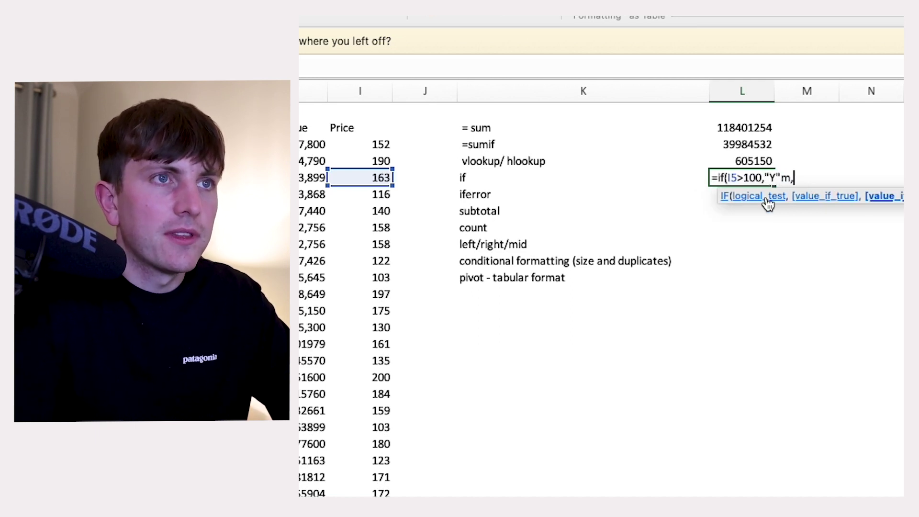
key("BackSpace")
key("BackSpace")
type(",")
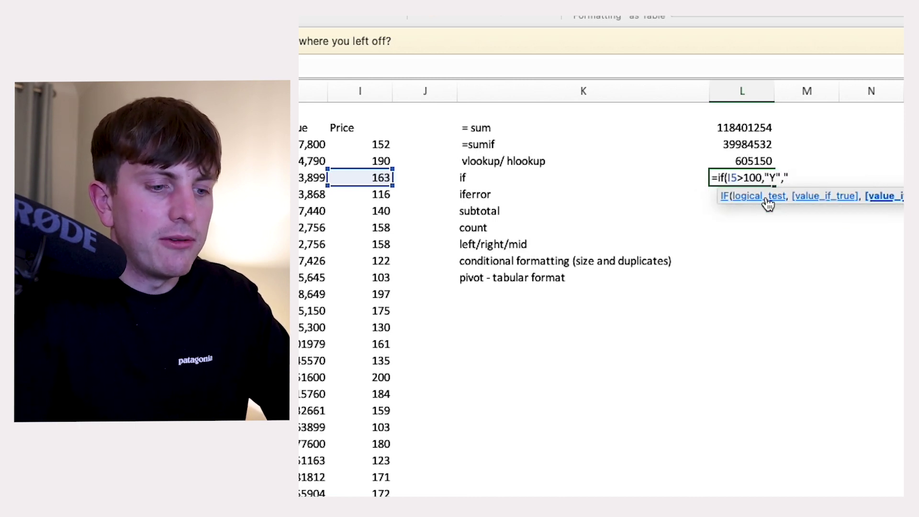
type("\"N")
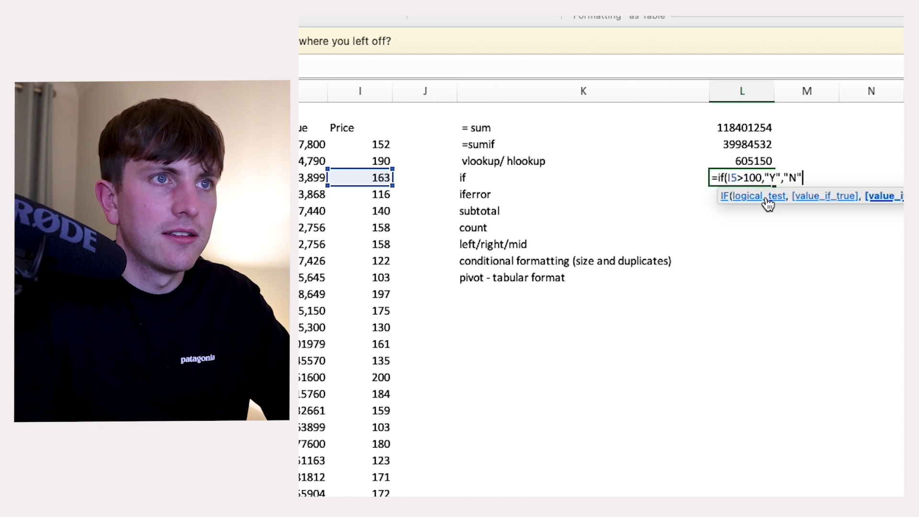
type("\")")
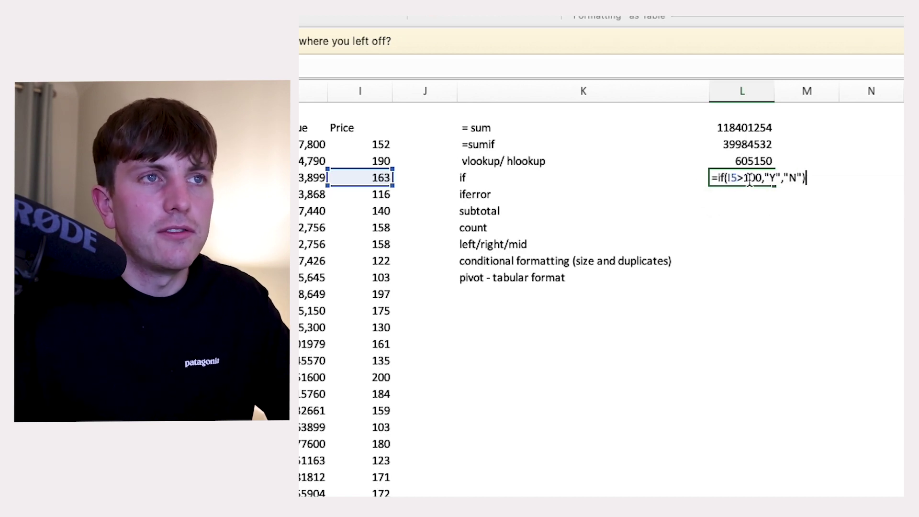
Review the IF formula's arguments and commit it so L4 shows Y
left_click_drag(750, 178, 731, 178)
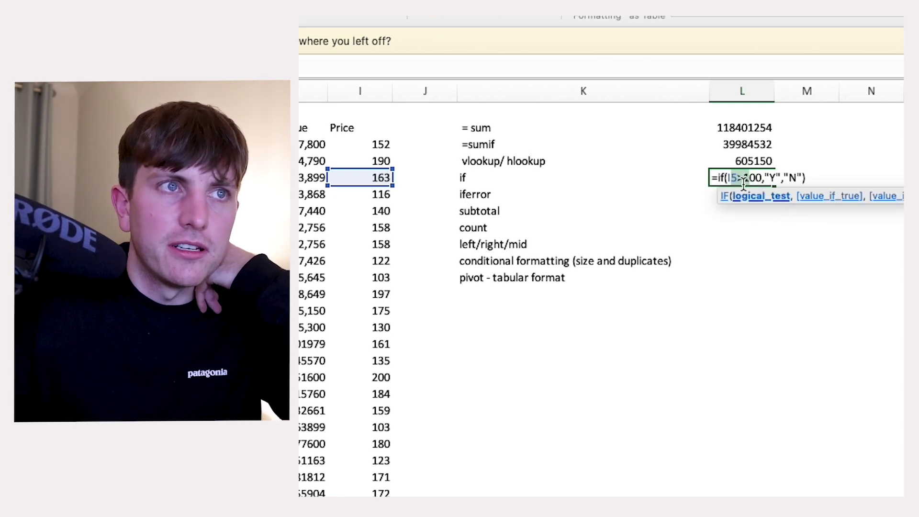
left_click(772, 178)
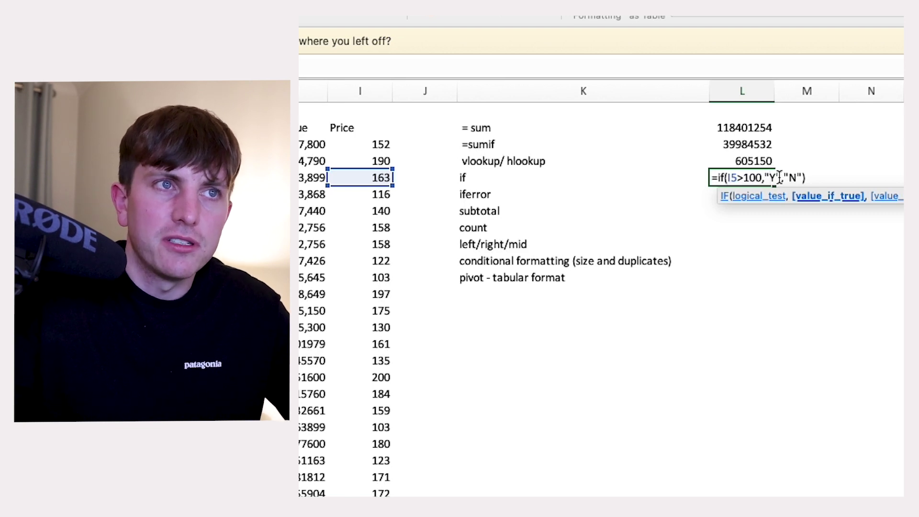
left_click(791, 177)
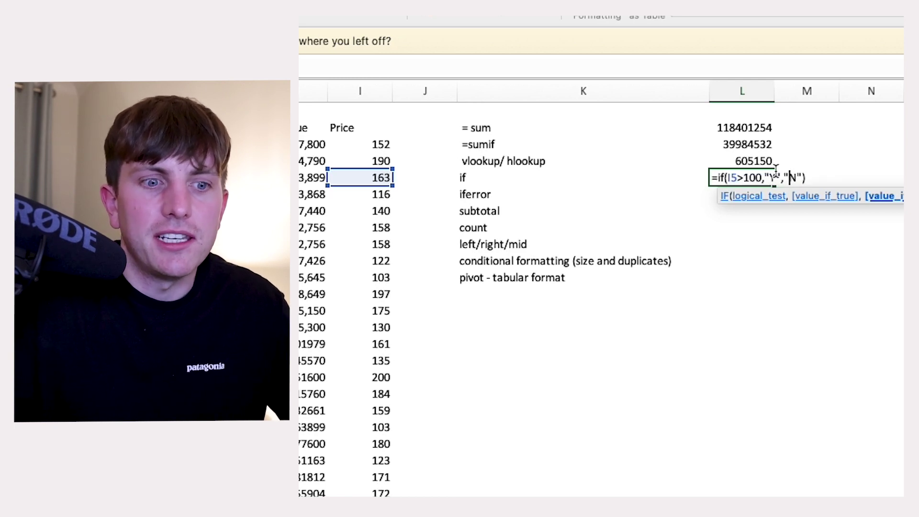
key("Return")
key("Up")
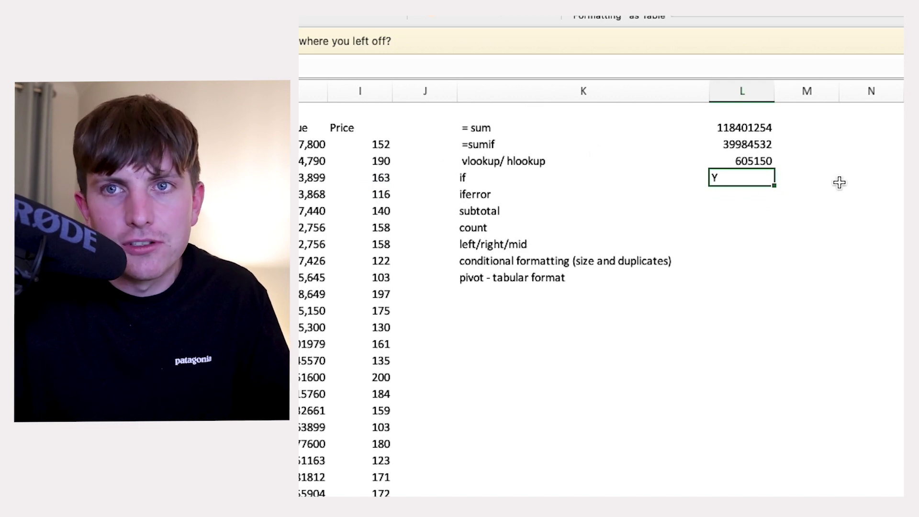
left_click(741, 196)
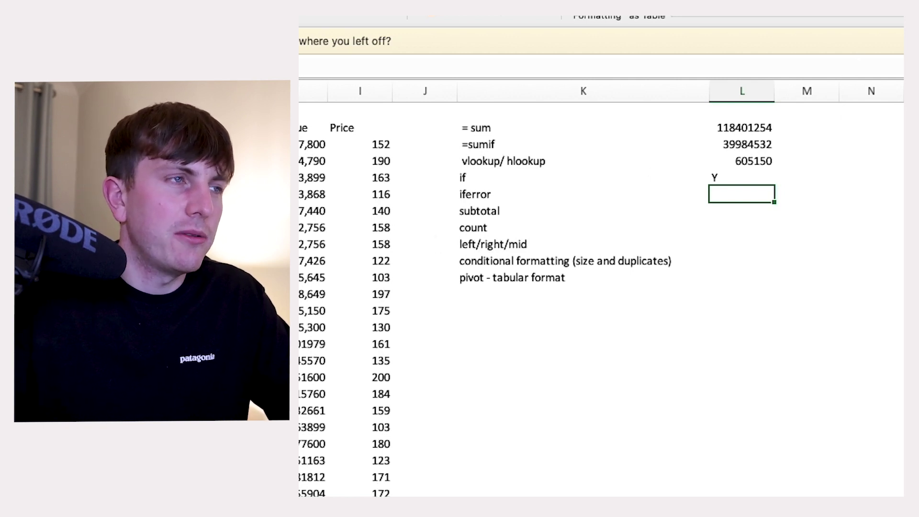
scroll(447, 152, "down", 3)
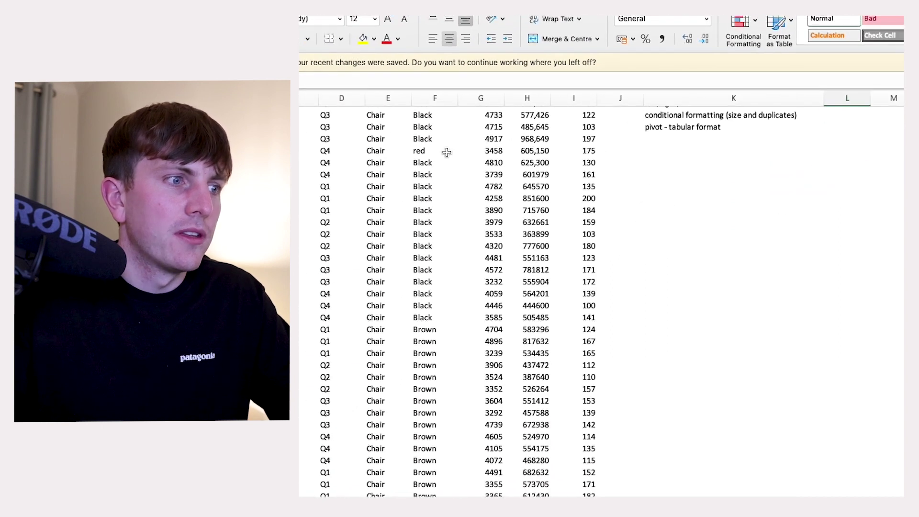
scroll(450, 149, "down", 5)
scroll(453, 151, "up", 10)
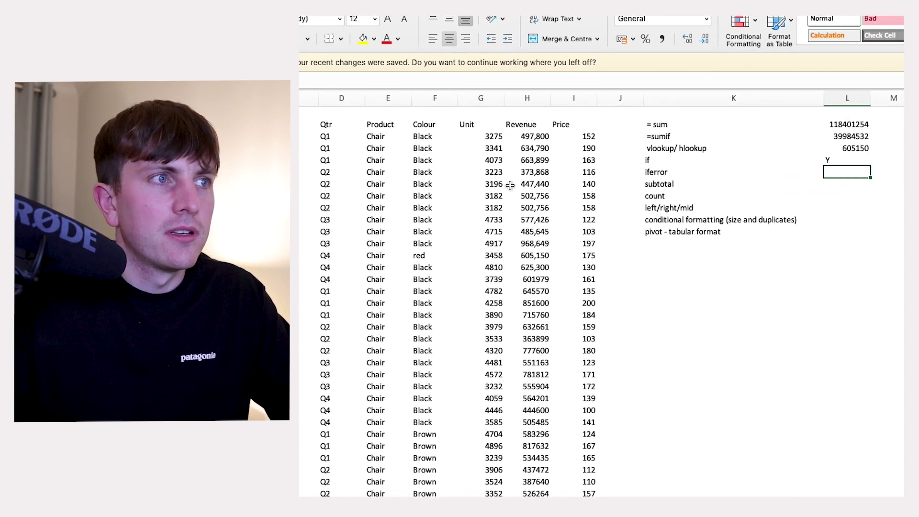
left_click(438, 100)
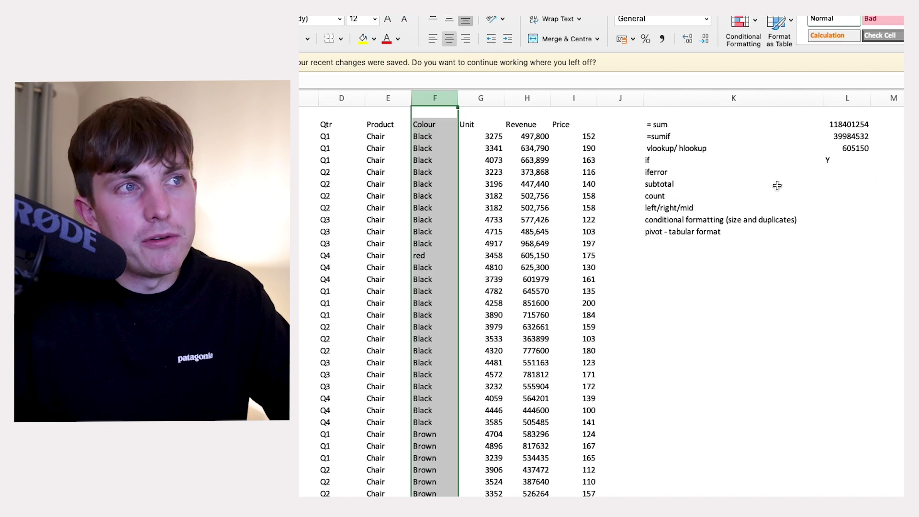
left_click(857, 176)
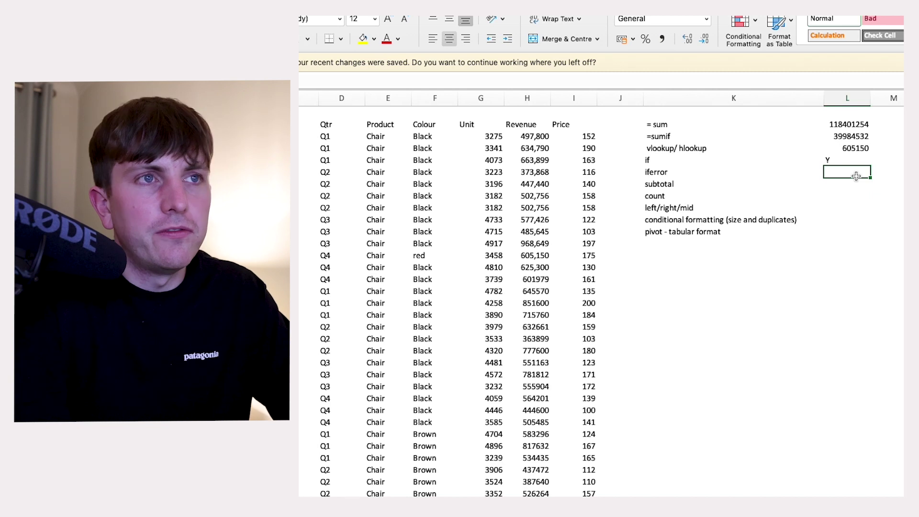
Enter =VLOOKUP("yellow",F:H,3,FALSE) in L5, which returns #N/A
type("=ifer")
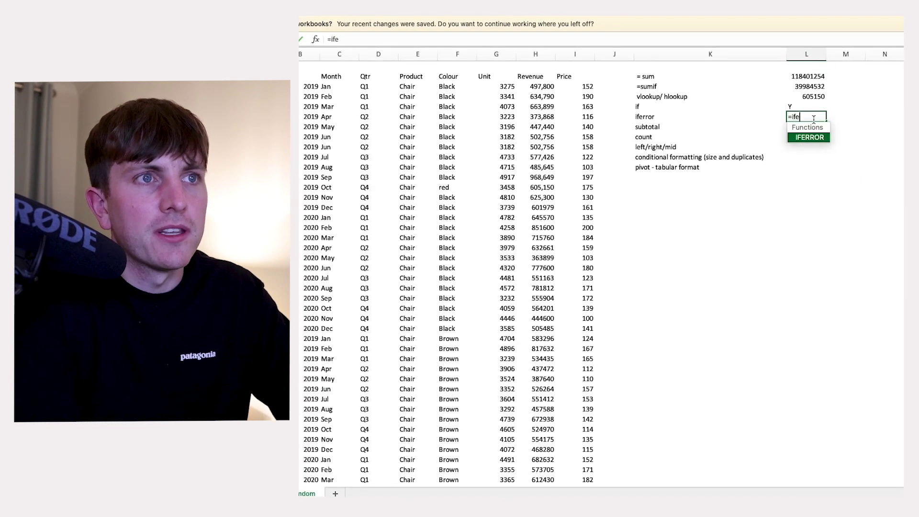
key("BackSpace")
key("BackSpace")
key("BackSpace")
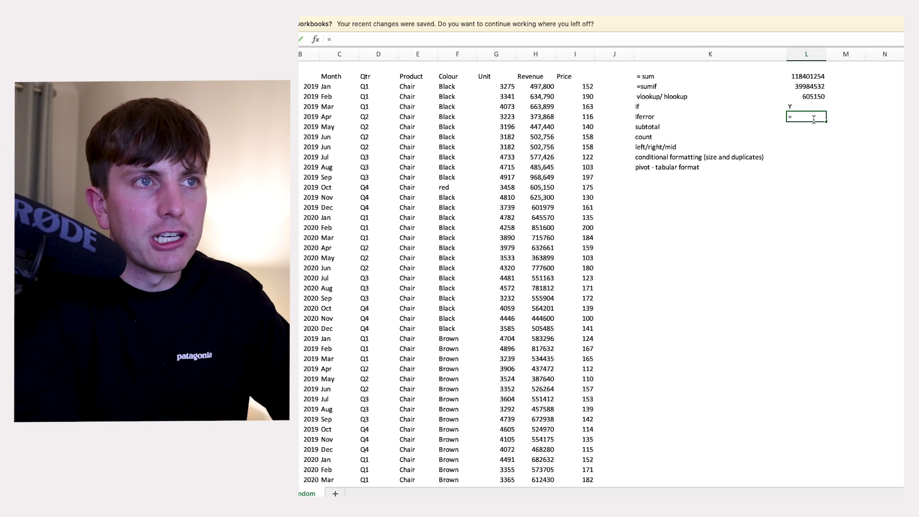
type("vlookup(\"yell")
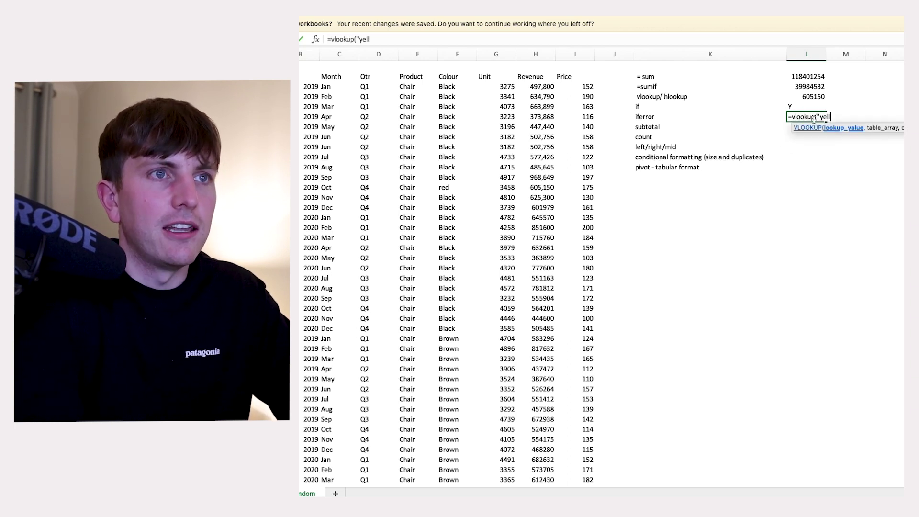
type("ow\",")
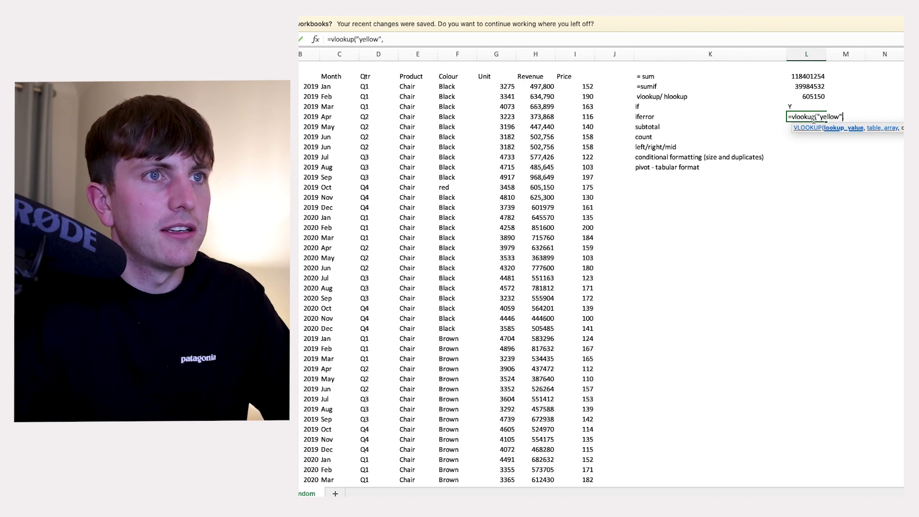
left_click_drag(457, 54, 552, 58)
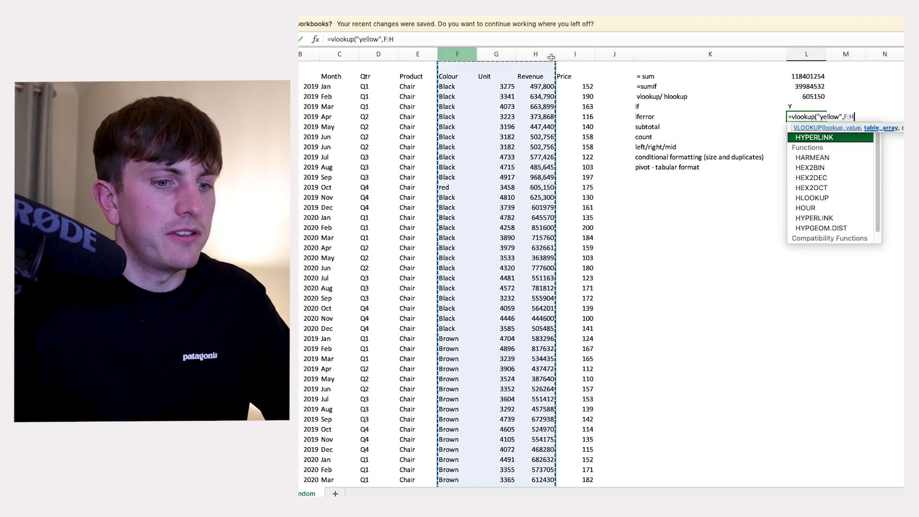
type(",3,false")
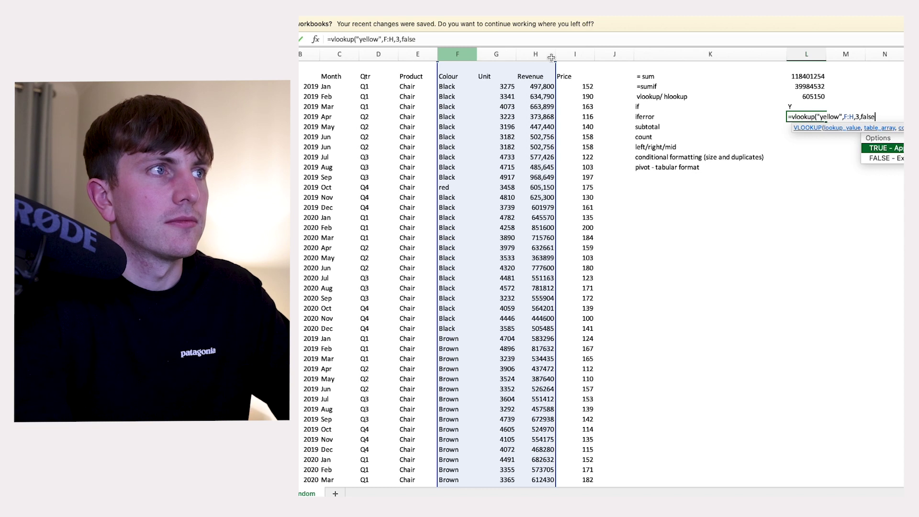
type(")")
key("Return")
key("Up")
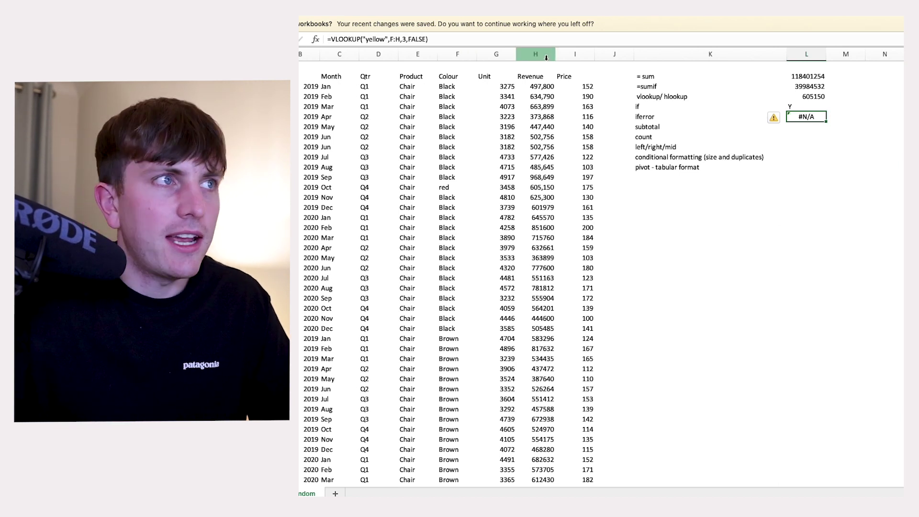
Wrap the L5 lookup as =IFERROR(…,0) so it shows 0 instead
left_click(331, 40)
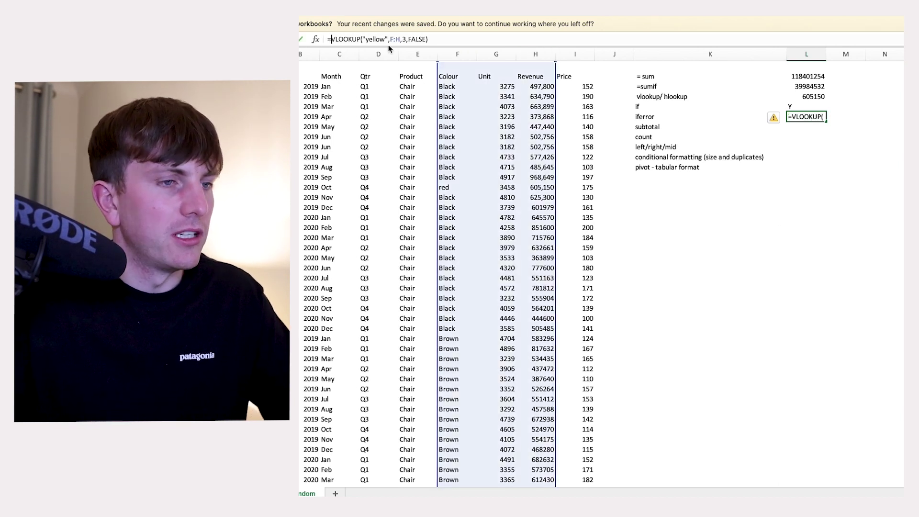
type("iferror(")
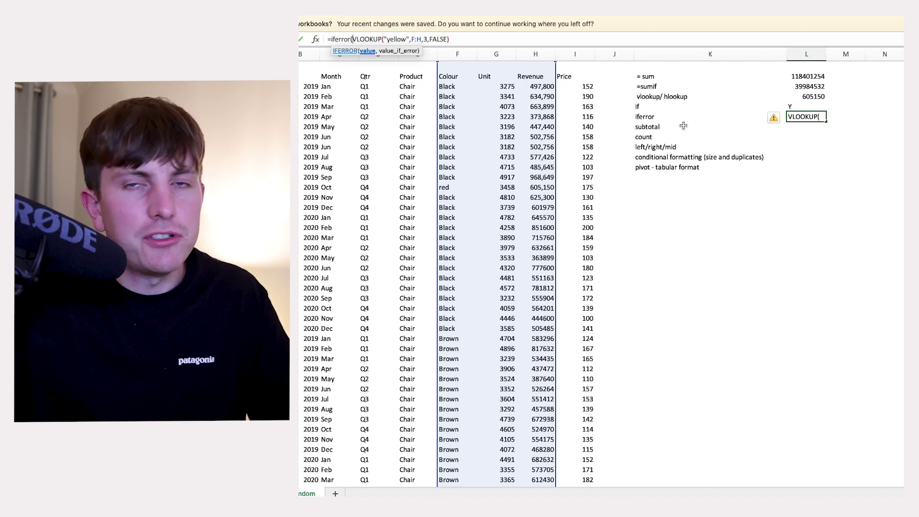
left_click(474, 38)
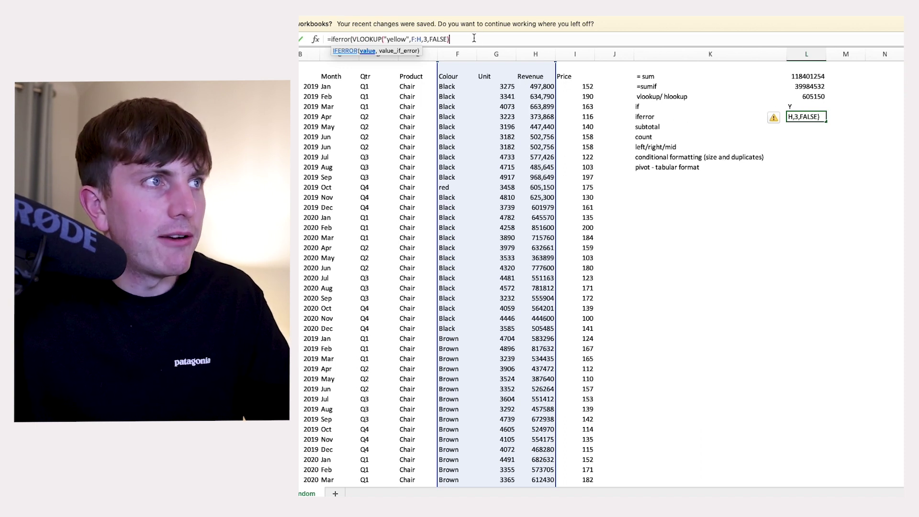
type(",0")
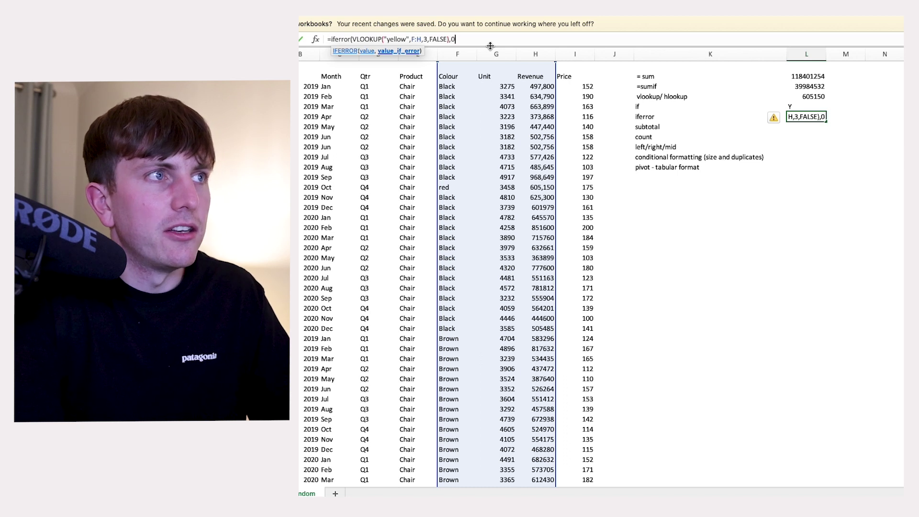
type(")")
key("Return")
key("Up")
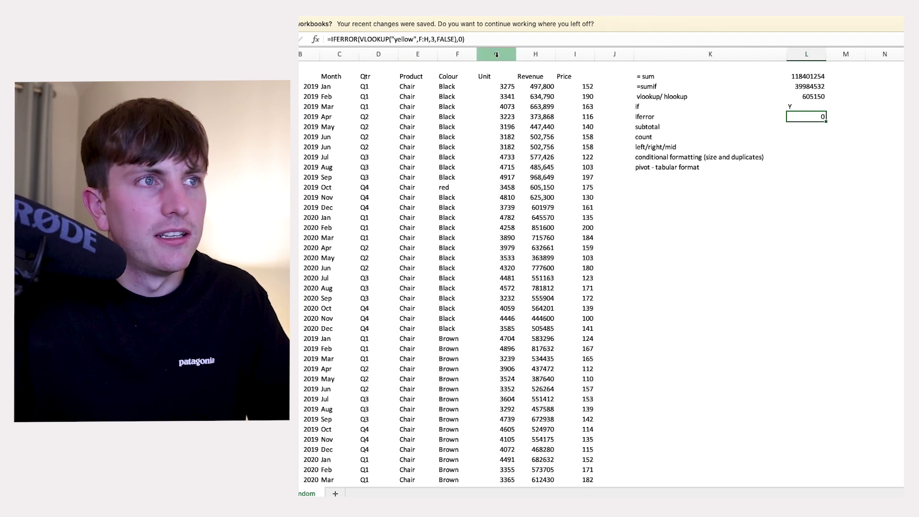
left_click(465, 40)
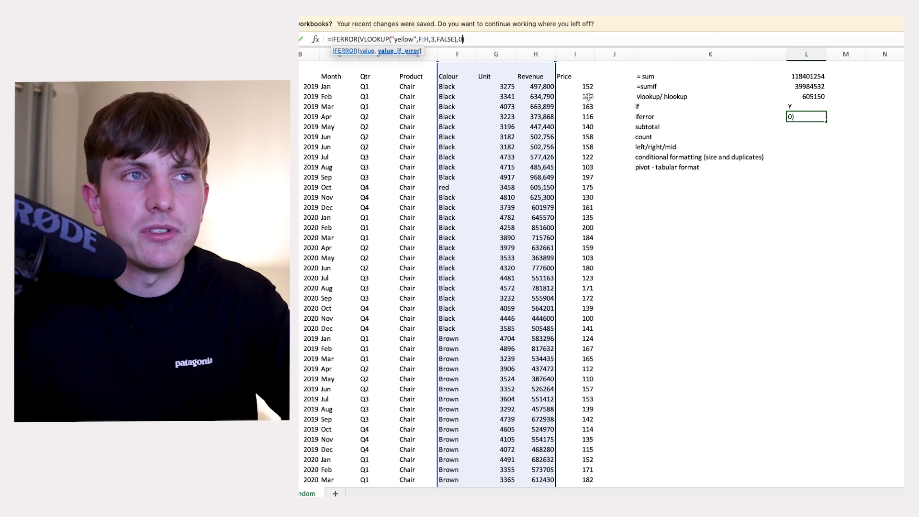
key("Return")
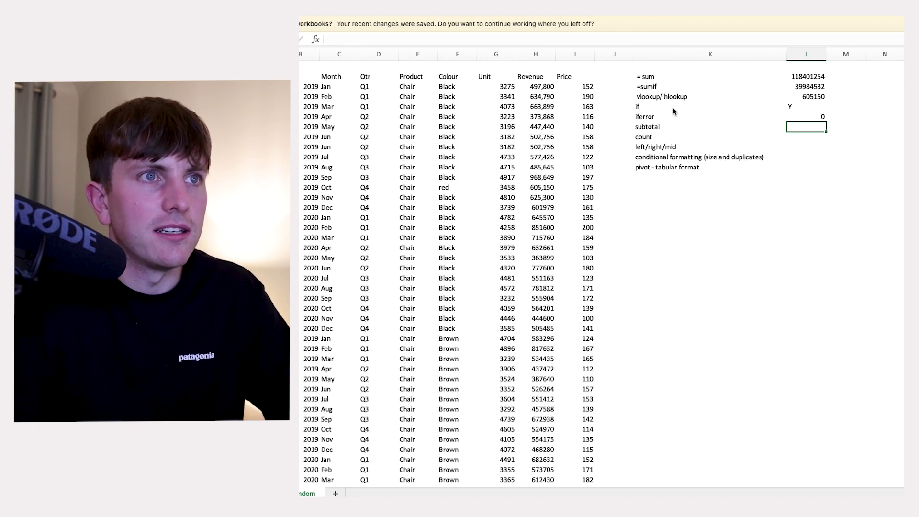
key("Up")
key("Up")
key("Up")
key("Up")
key("Up")
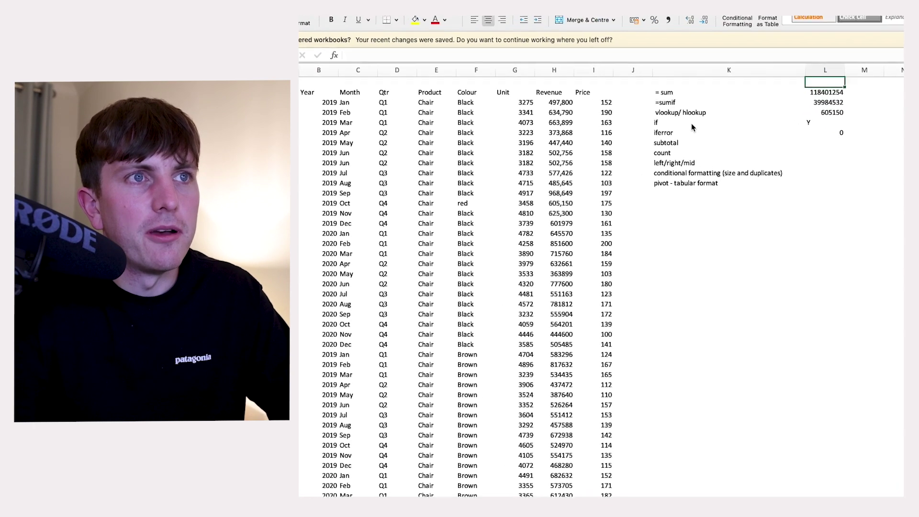
key("Left")
key("Left")
key("Left")
key("Left")
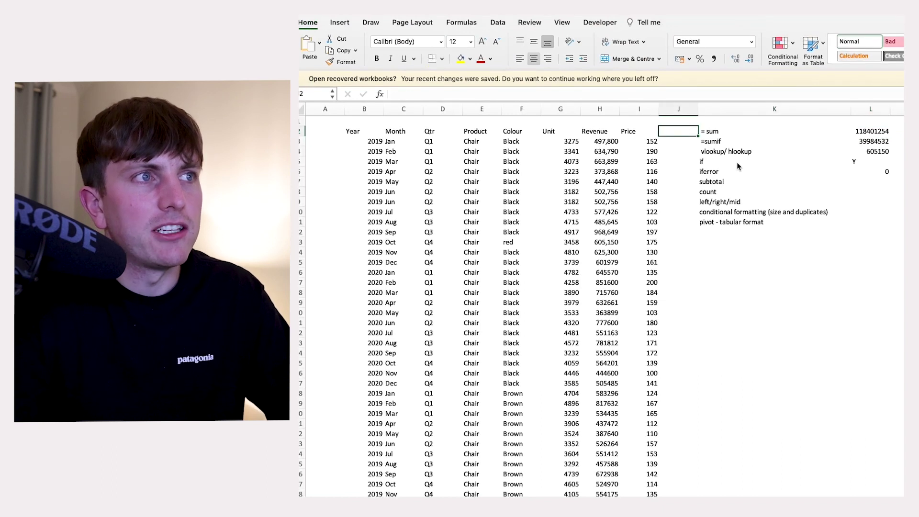
key("Right")
key("Right")
key("Right")
key("Right")
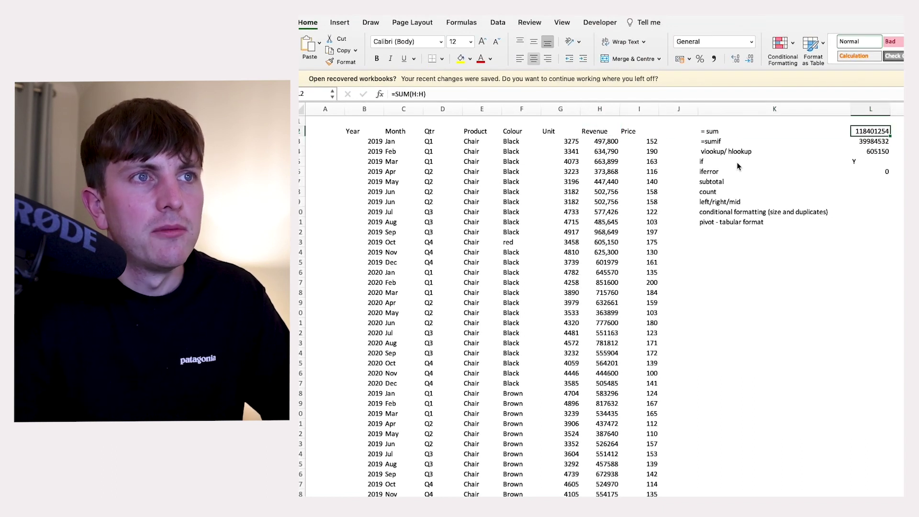
key("Down")
key("Down")
key("Down")
key("Left")
key("Left")
key("Left")
key("Up")
key("Up")
key("Up")
key("ctrl+shift+Left")
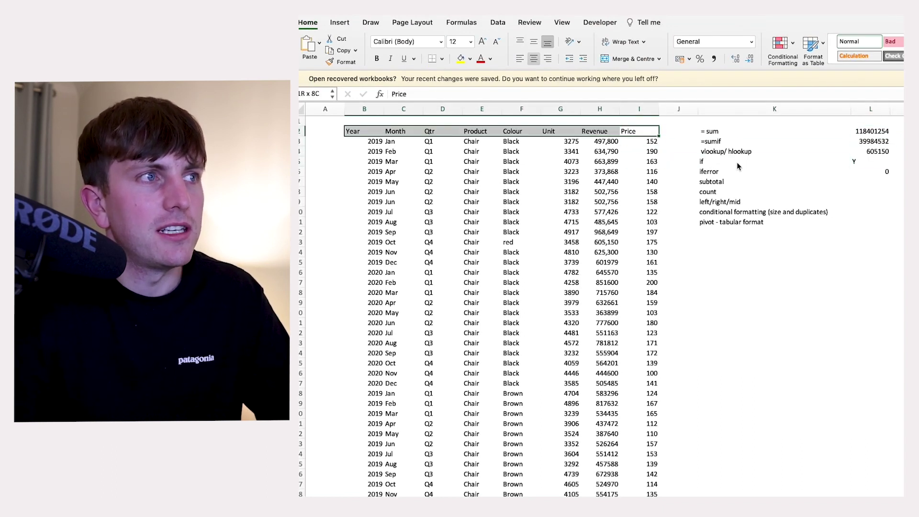
left_click(498, 22)
Turn on filter dropdowns for the sales table headers
left_click(760, 45)
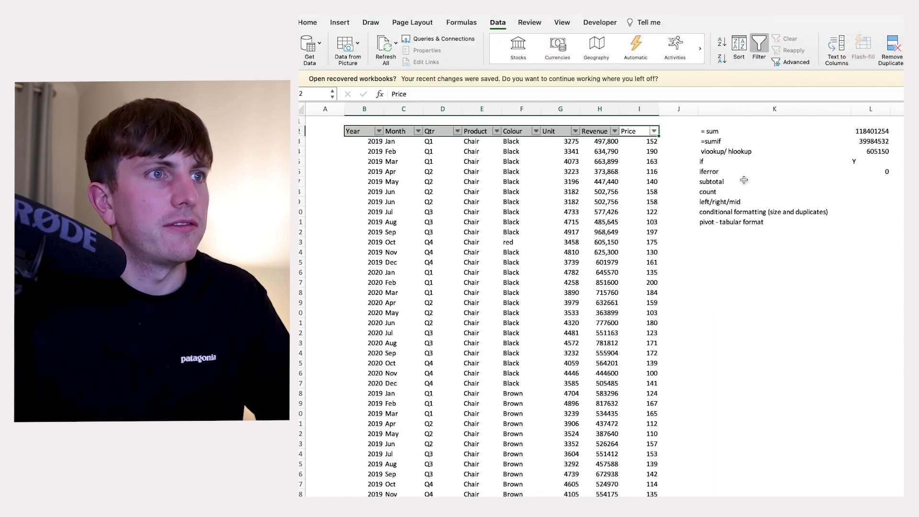
left_click(897, 222)
left_click(886, 181)
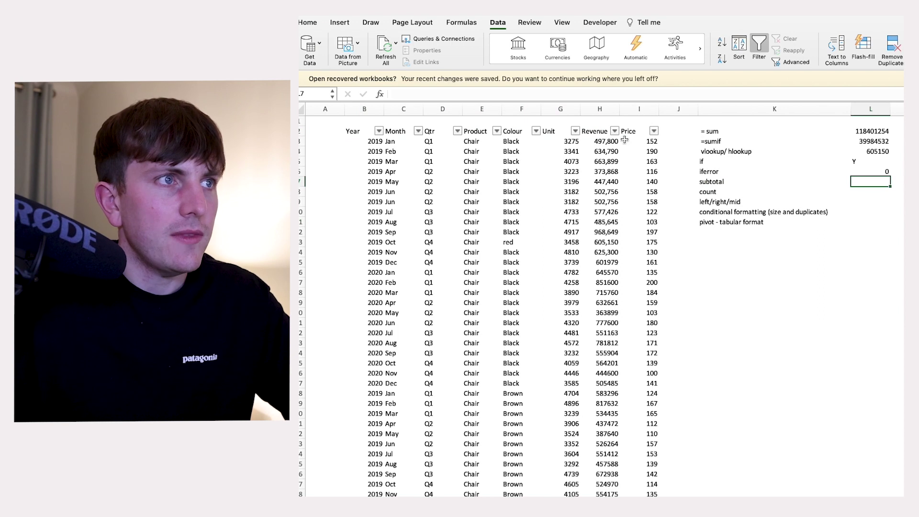
left_click(536, 131)
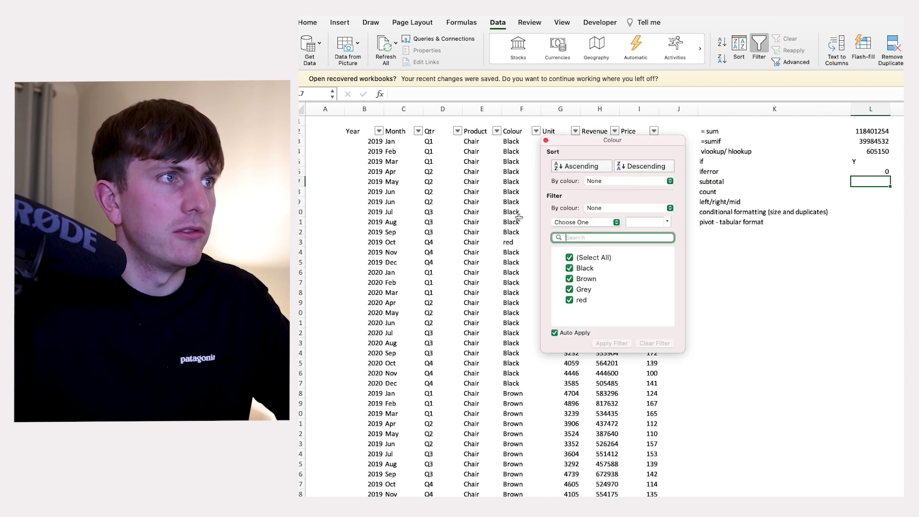
left_click(490, 189)
Filter Product to Chair only, then restore all products with (Select All)
left_click(497, 131)
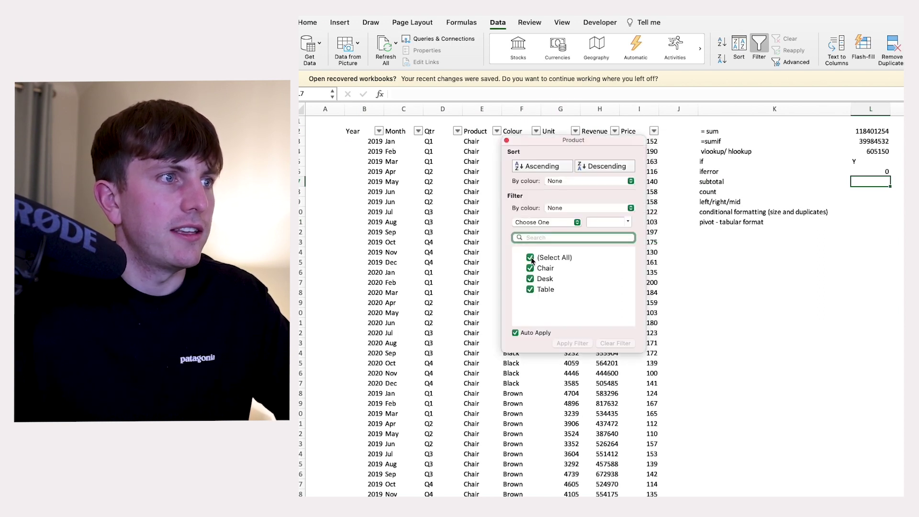
left_click(531, 260)
key("Escape")
left_click(884, 134)
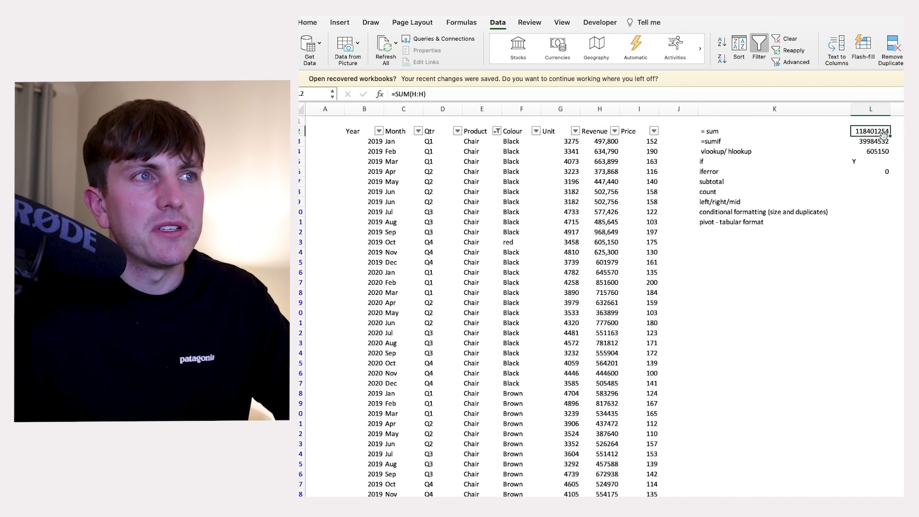
left_click(897, 182)
left_click(497, 131)
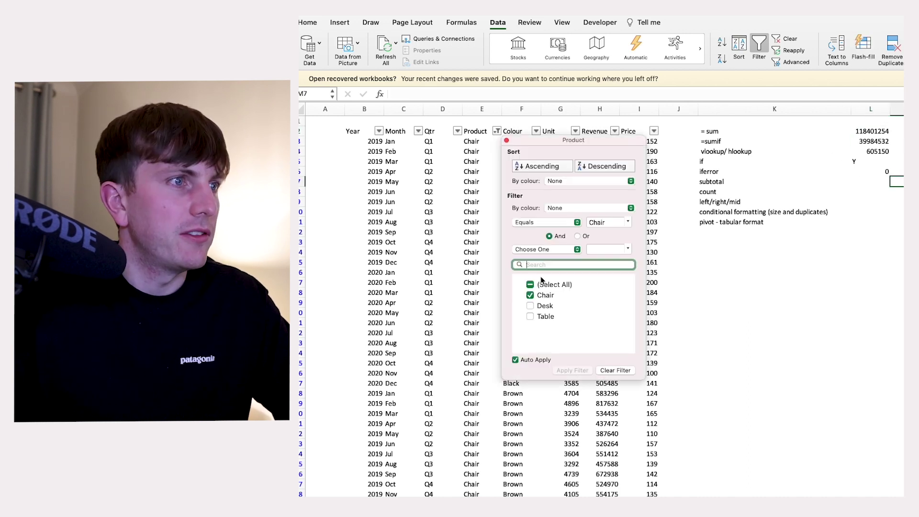
left_click(541, 284)
left_click(873, 260)
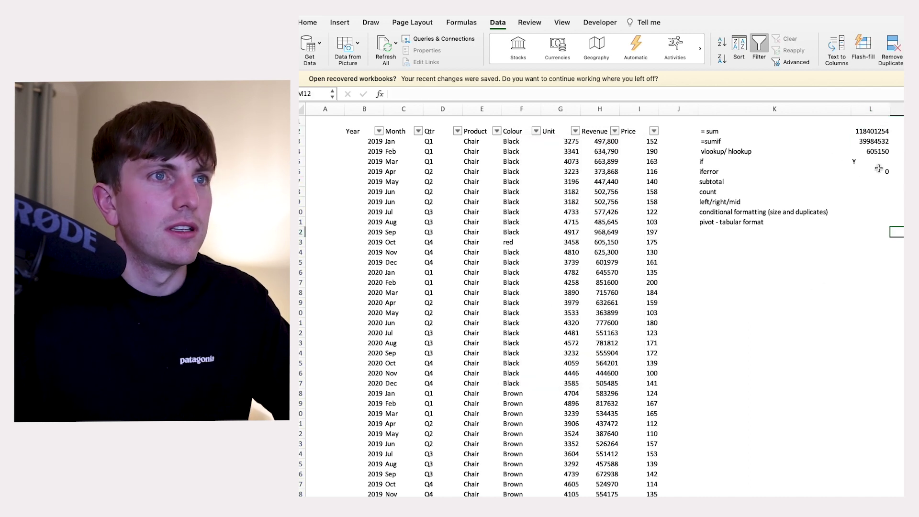
left_click(881, 181)
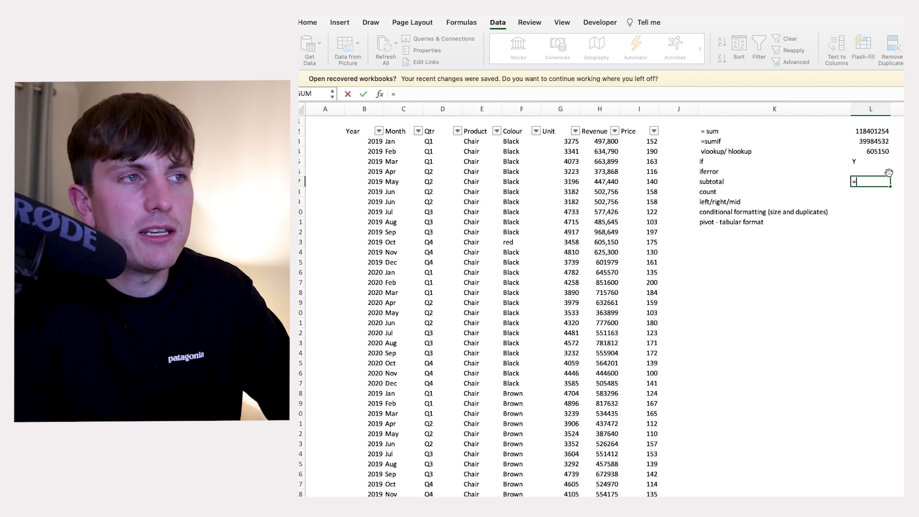
Enter =SUBTOTAL(9,H:H) on the subtotal row to sum the Revenue column
type("sub")
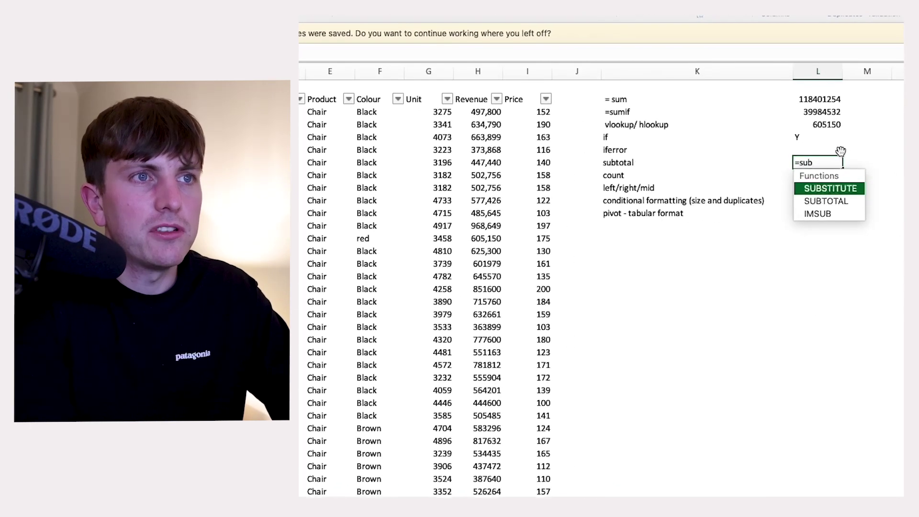
type("total(")
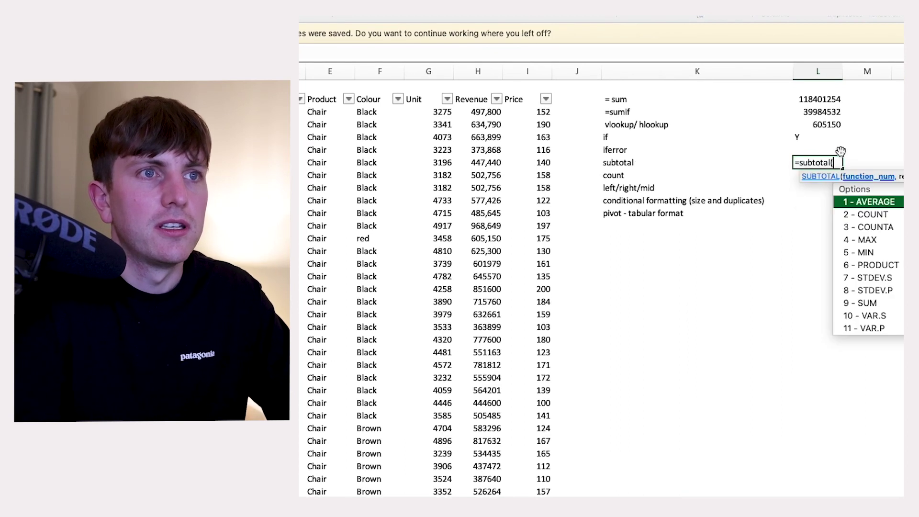
double_click(866, 303)
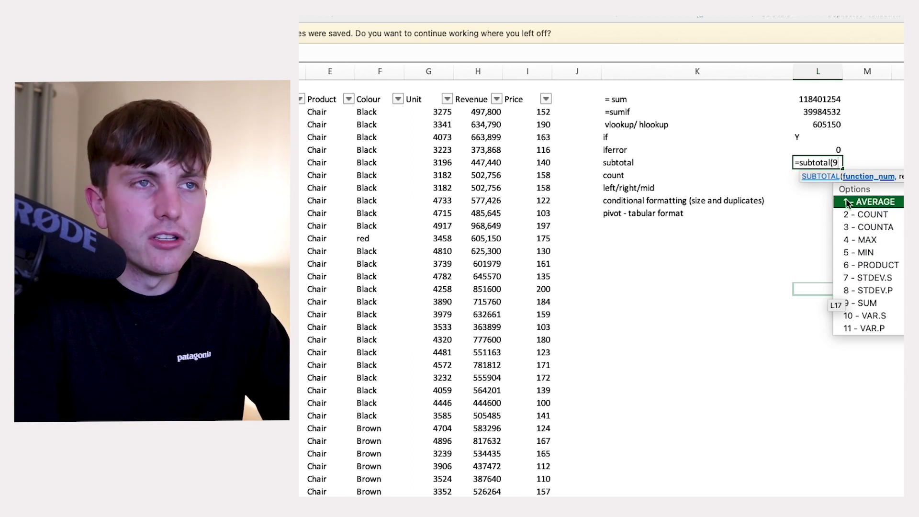
type(",")
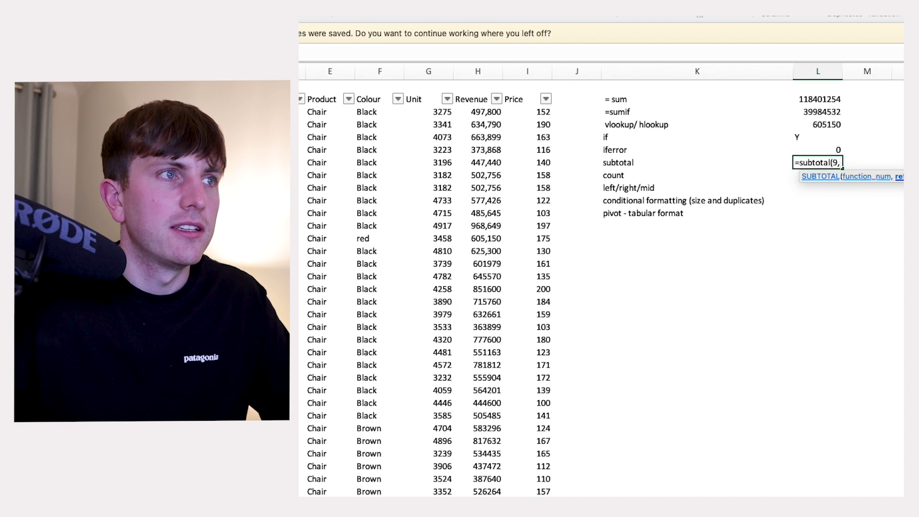
left_click(483, 75)
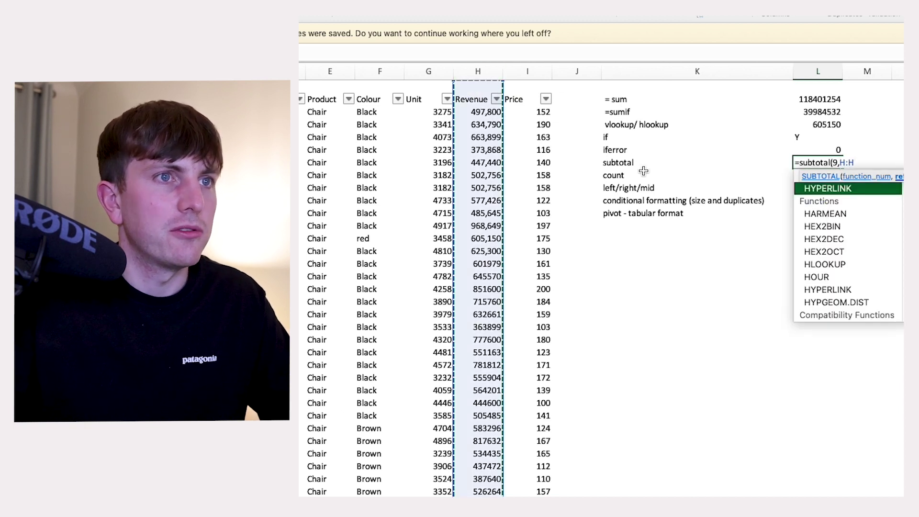
key("Return")
key("Up")
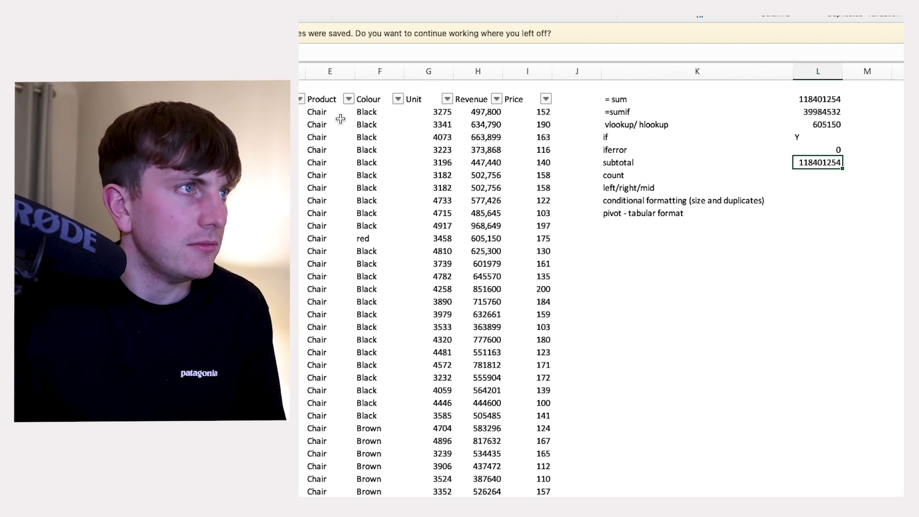
Filter the Product column to show only Chair rows
left_click(349, 99)
left_click(391, 284)
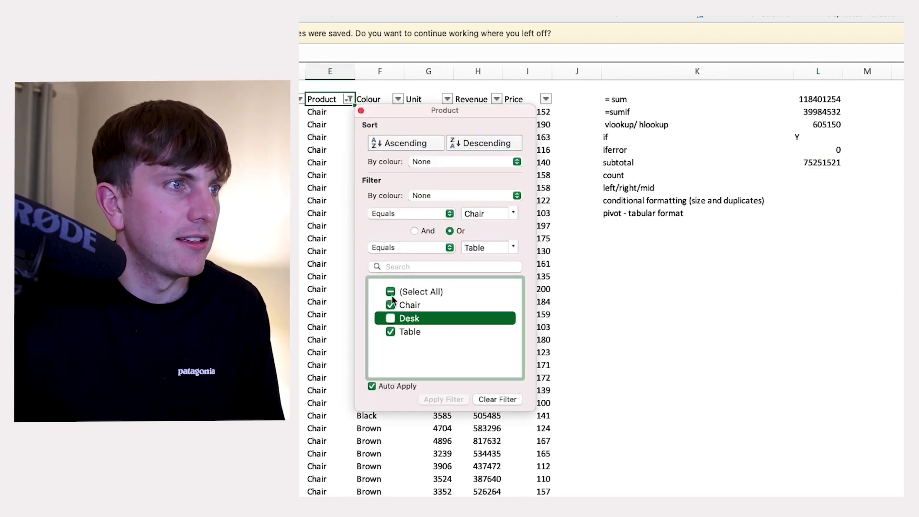
left_click(391, 258)
left_click(392, 298)
left_click(392, 298)
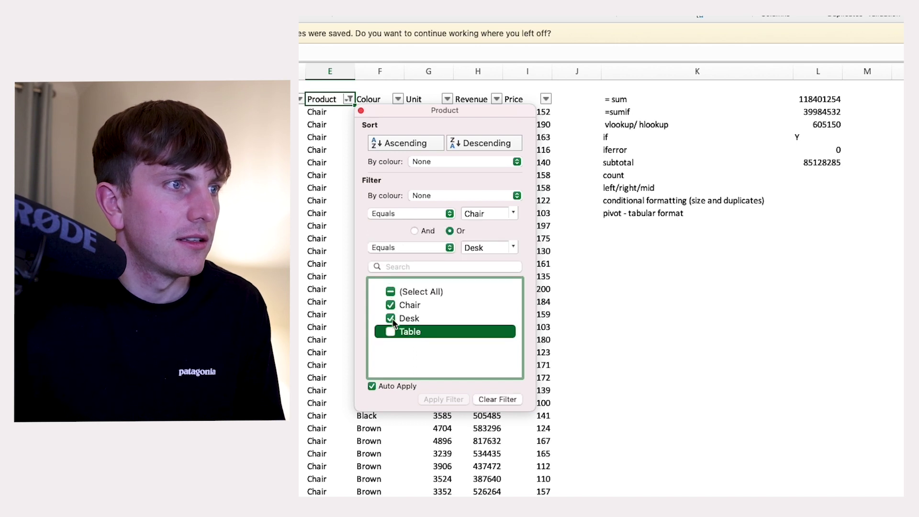
left_click(391, 318)
left_click(691, 322)
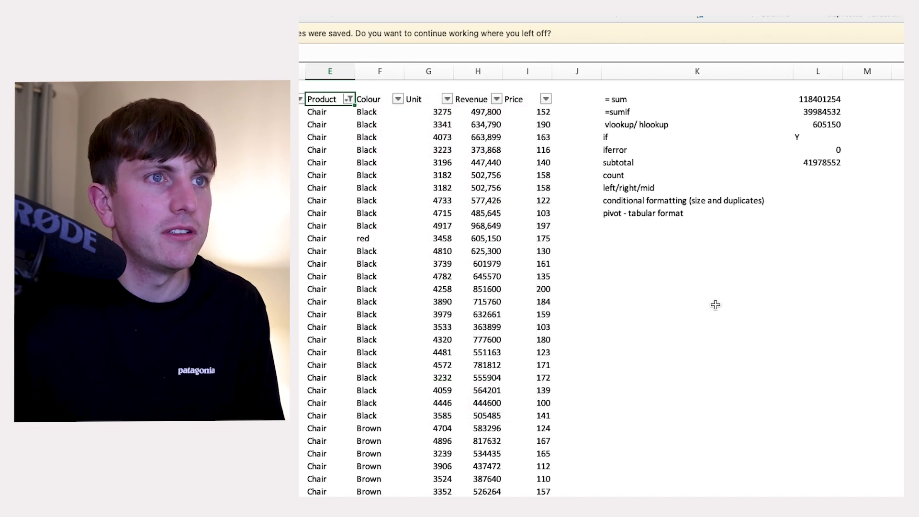
Apply Comma format so the subtotal reads 41,978,552.00
left_click(818, 162)
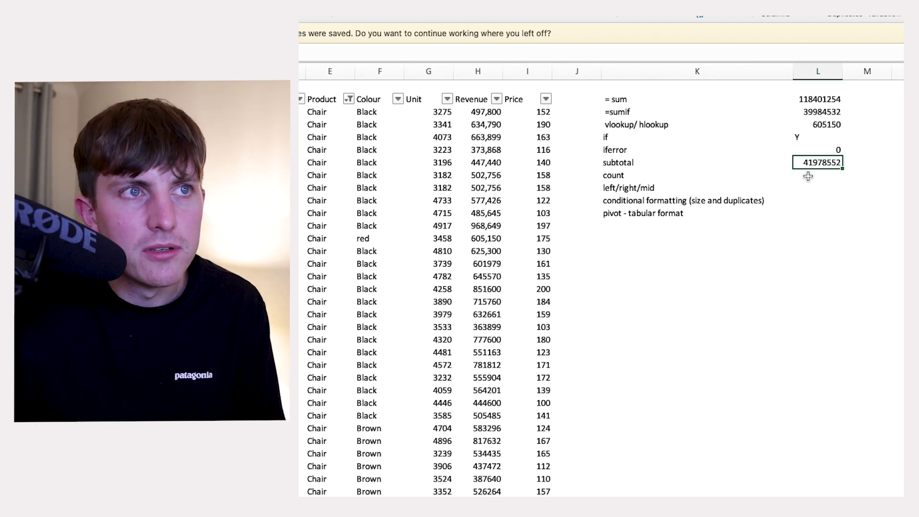
key("ctrl+shift+1")
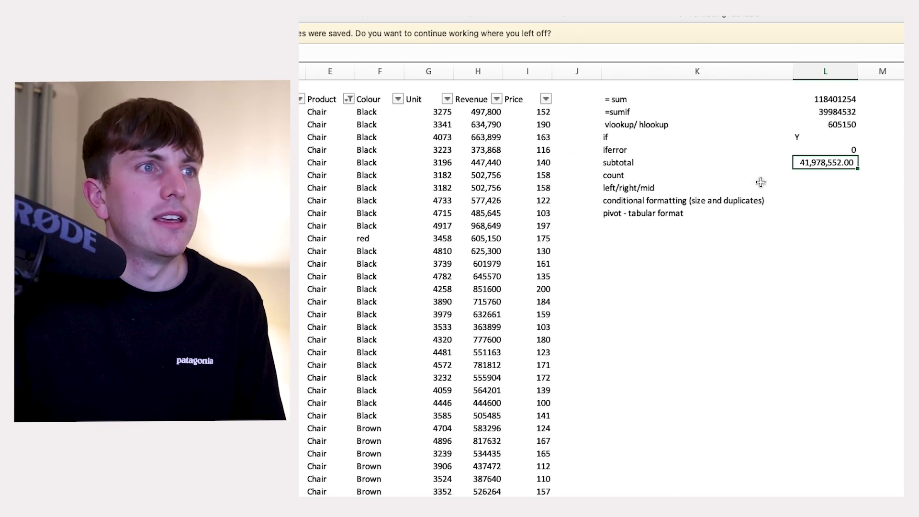
left_click(792, 183)
left_click(796, 178)
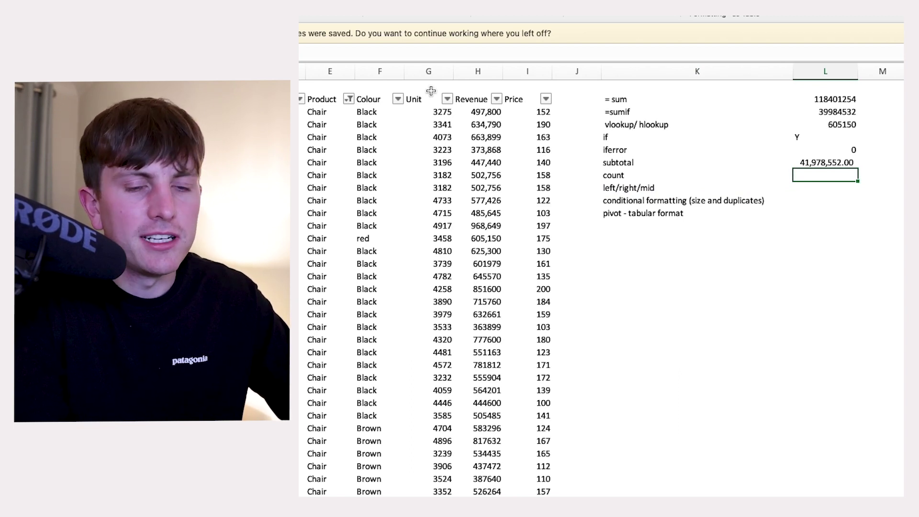
Clear the Product filter so the subtotal returns to 118,401,254.00
key("Left")
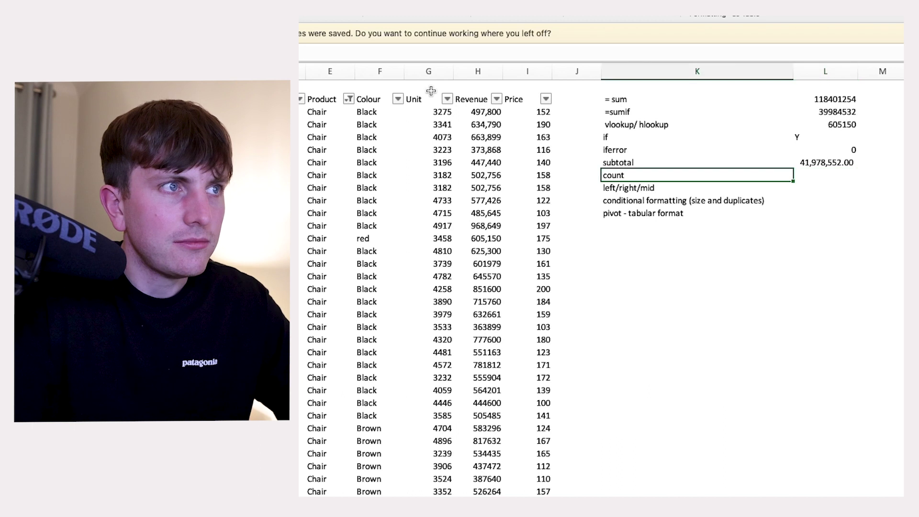
left_click(349, 98)
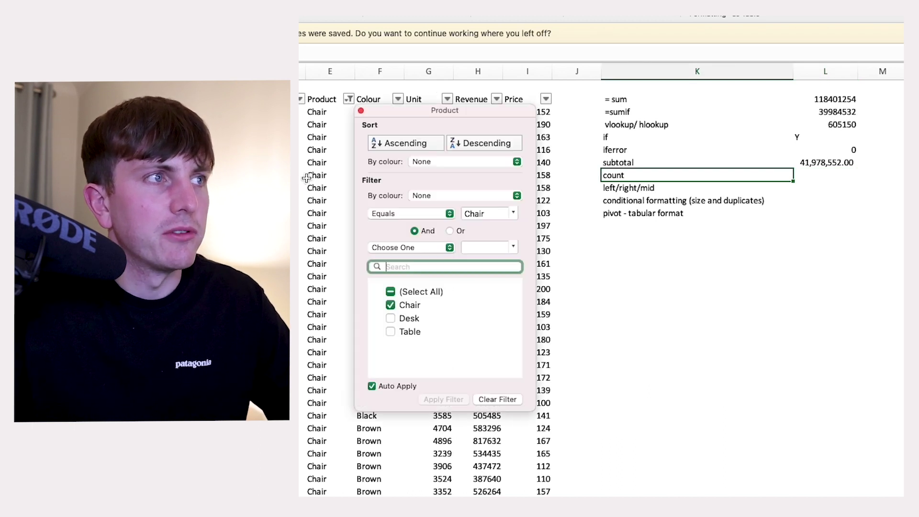
left_click(397, 303)
left_click(391, 292)
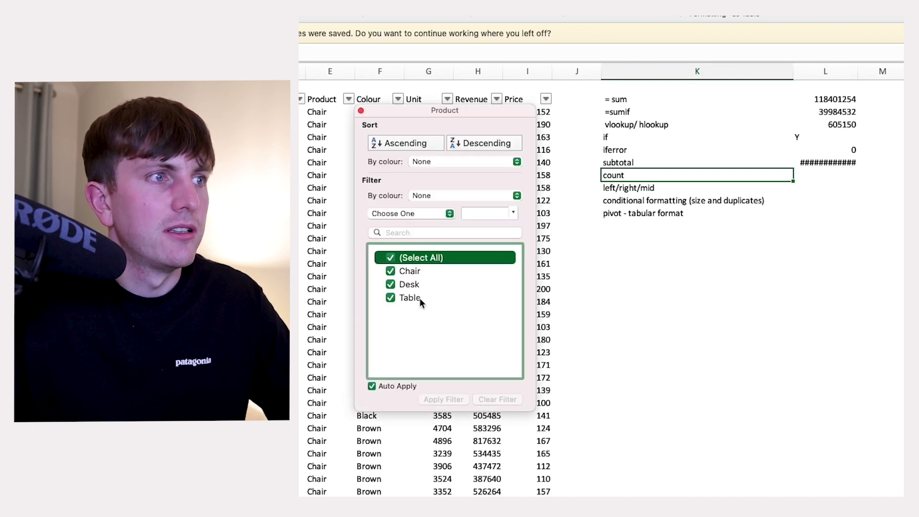
left_click(590, 260)
Enter =COUNT(H:H) on the count row, returning 217 Revenue entries
left_click(445, 128)
left_click(437, 113)
key("super+shift+Down")
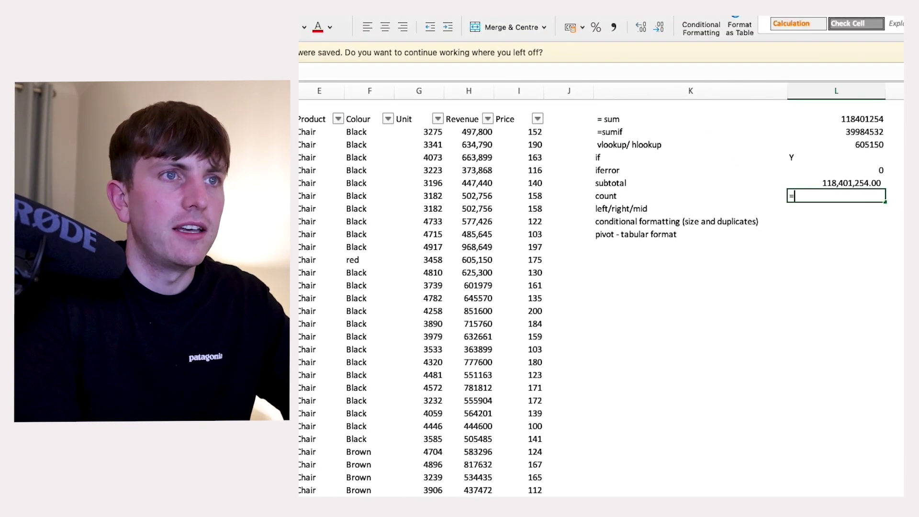
type("count(")
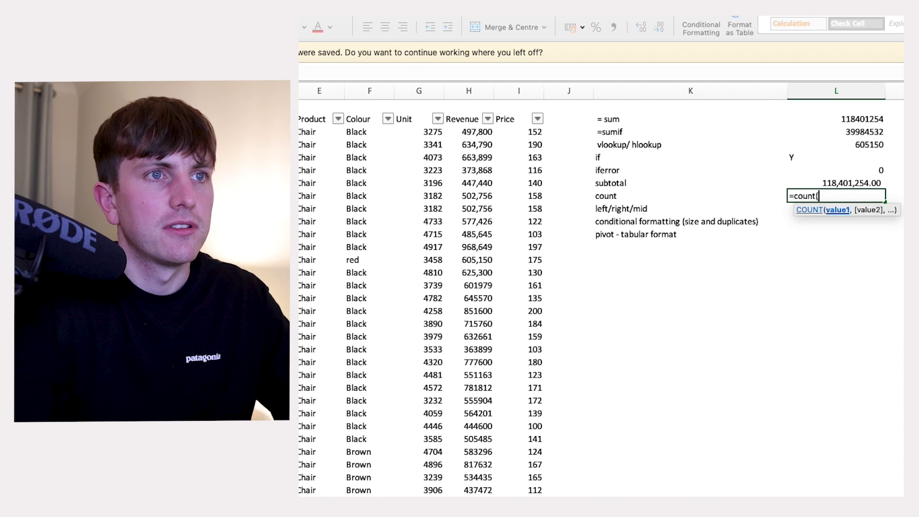
left_click(474, 90)
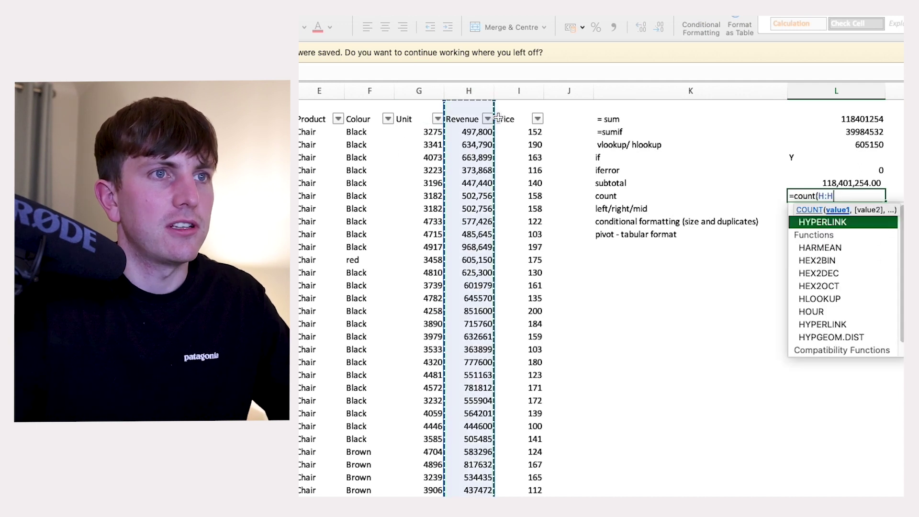
key("Return")
key("Up")
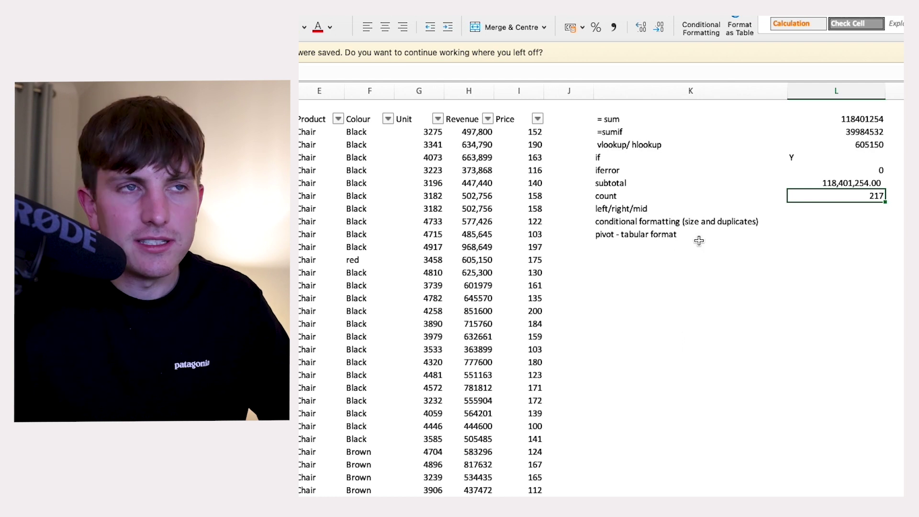
left_click(837, 211)
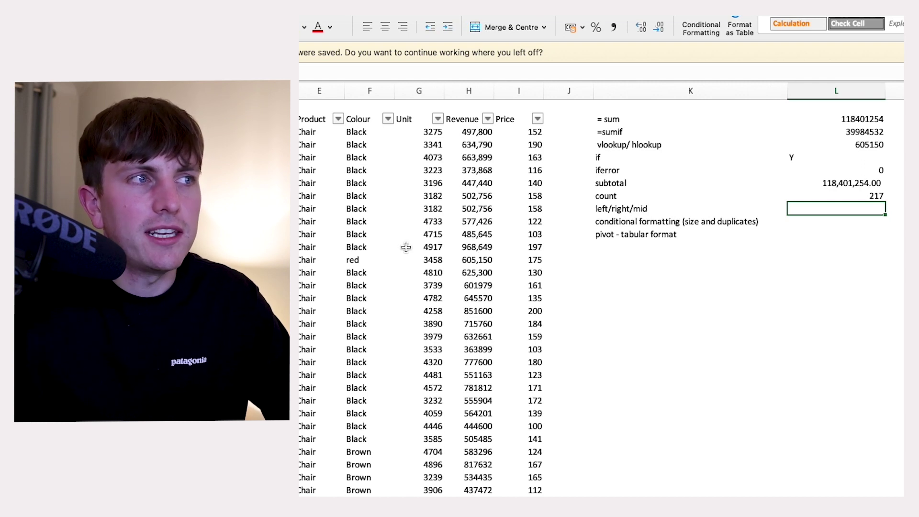
Enter =LEFT(F9,3) in L8 so it returns 'Bla' from the colour in F9
left_click(365, 221)
left_click(862, 214)
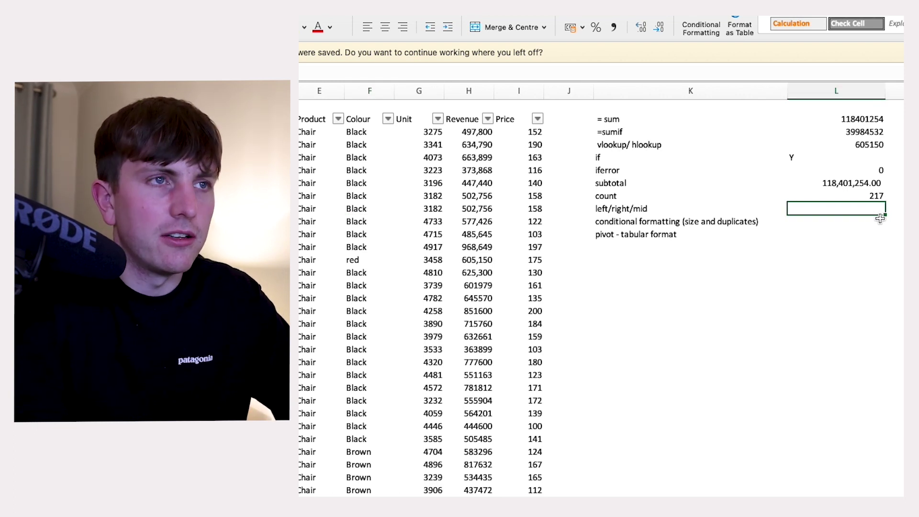
type("=")
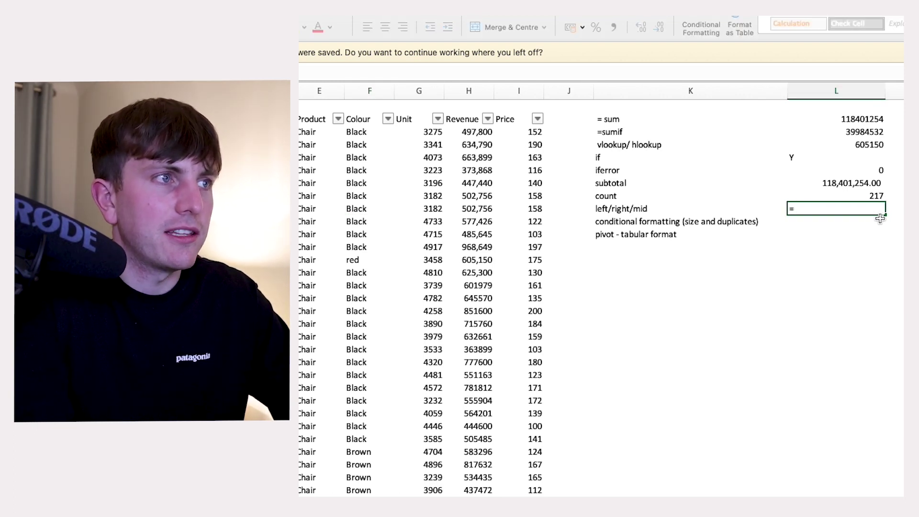
type("le")
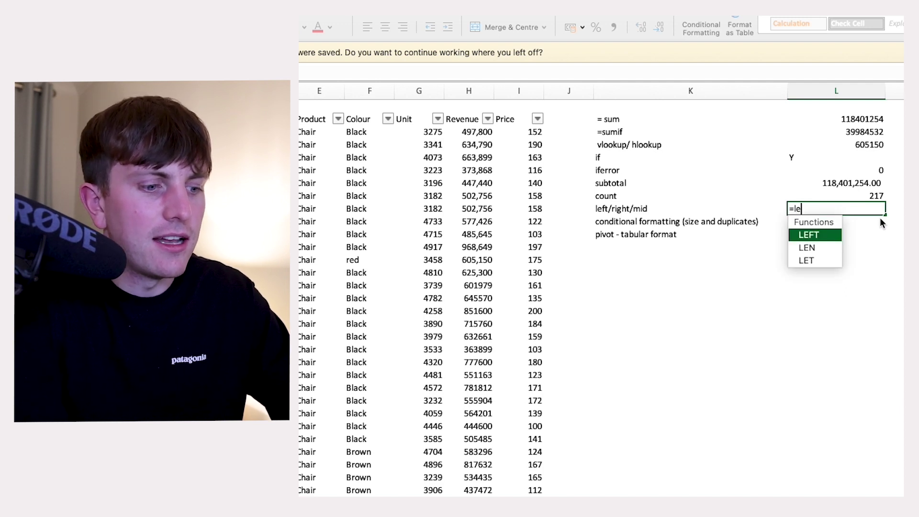
type("ft(")
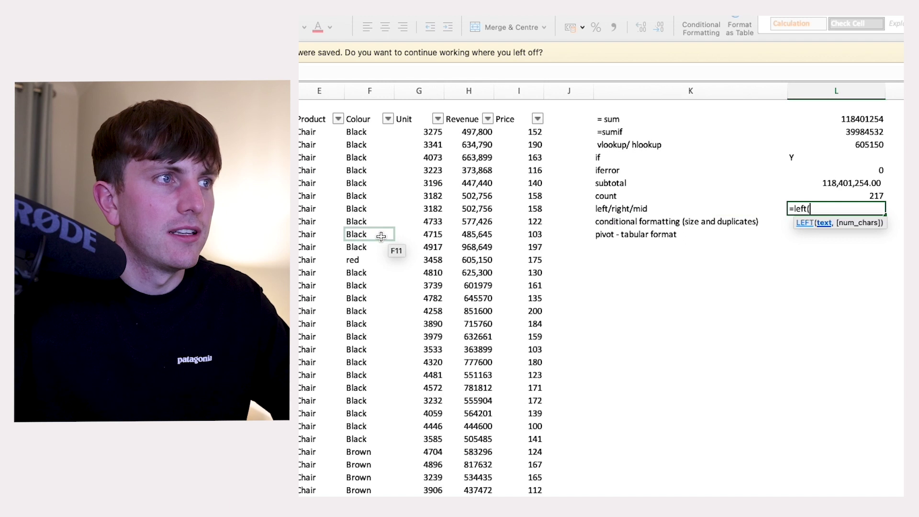
left_click(377, 209)
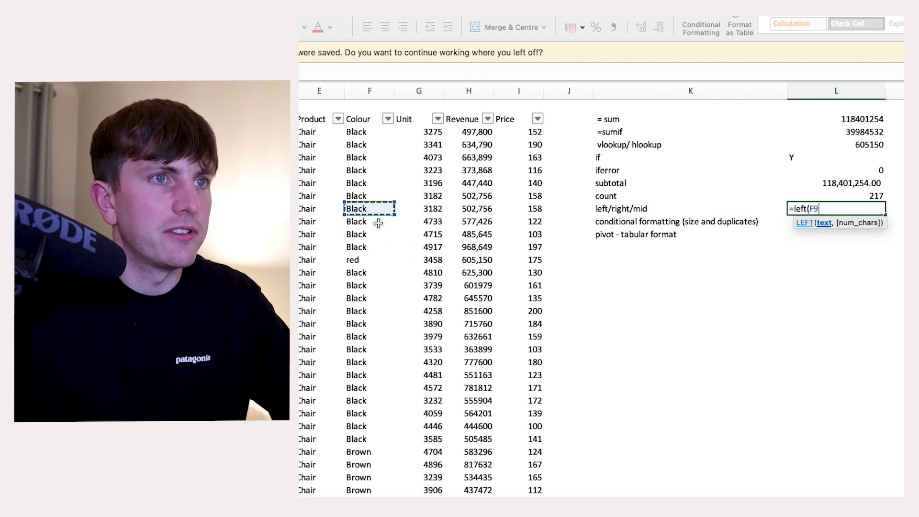
type(",3")
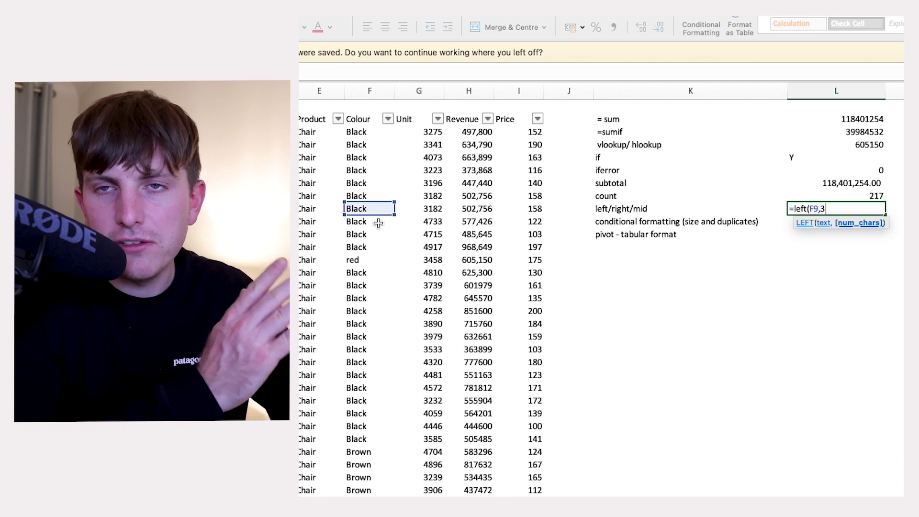
key("Return")
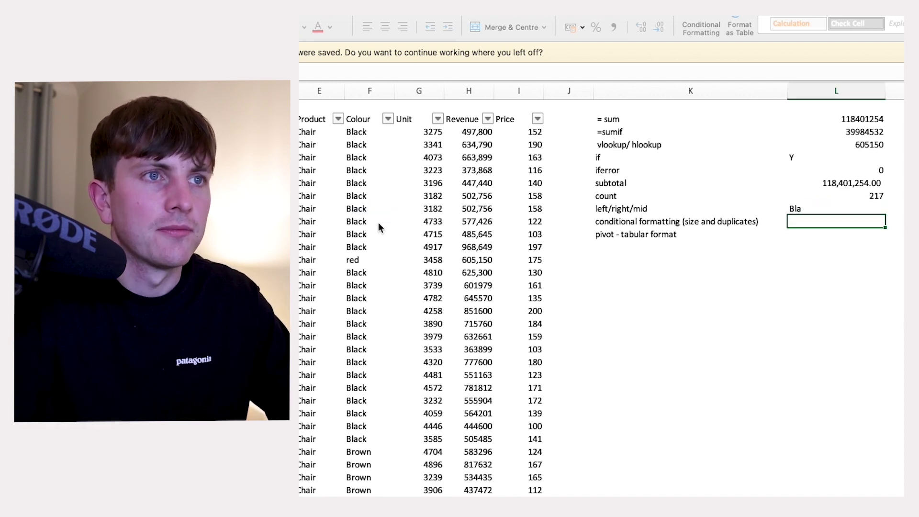
key("Up")
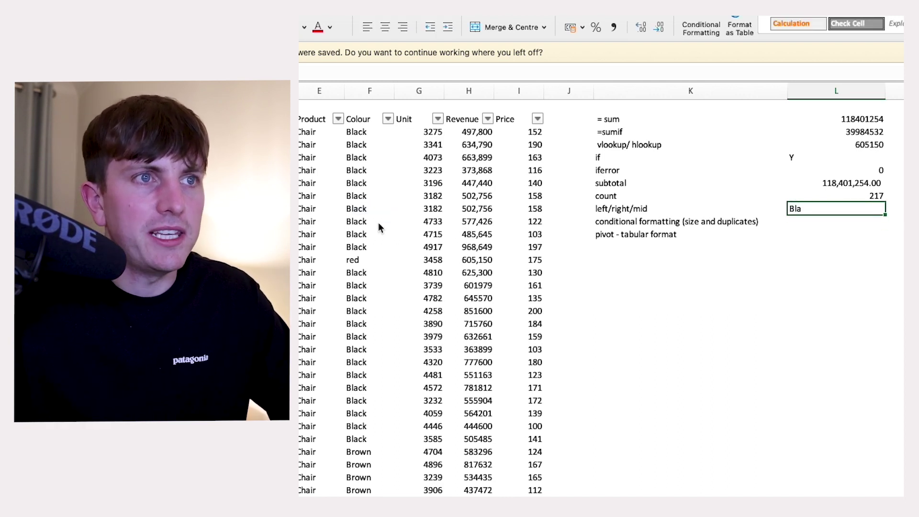
Change the LEFT formula to RIGHT so the result reads 'ack'
key("F2")
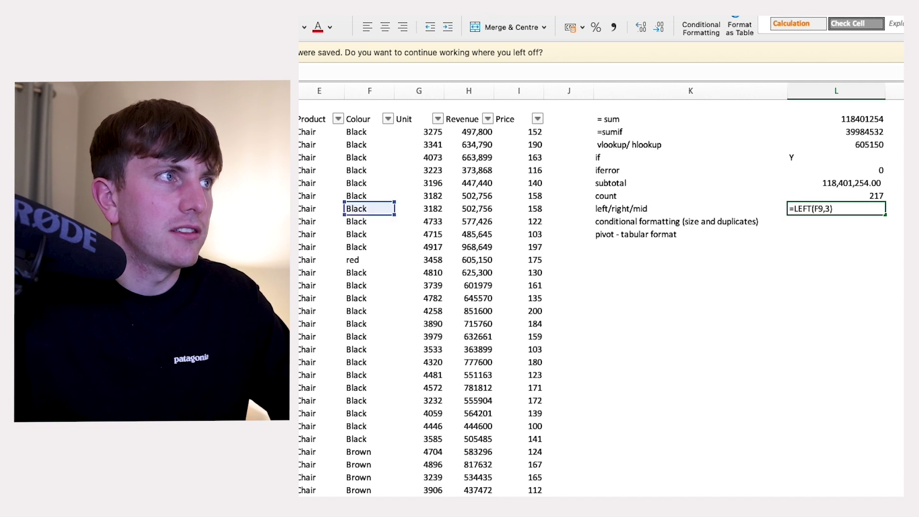
key("BackSpace")
key("BackSpace")
key("BackSpace")
key("BackSpace")
type("right")
key("Return")
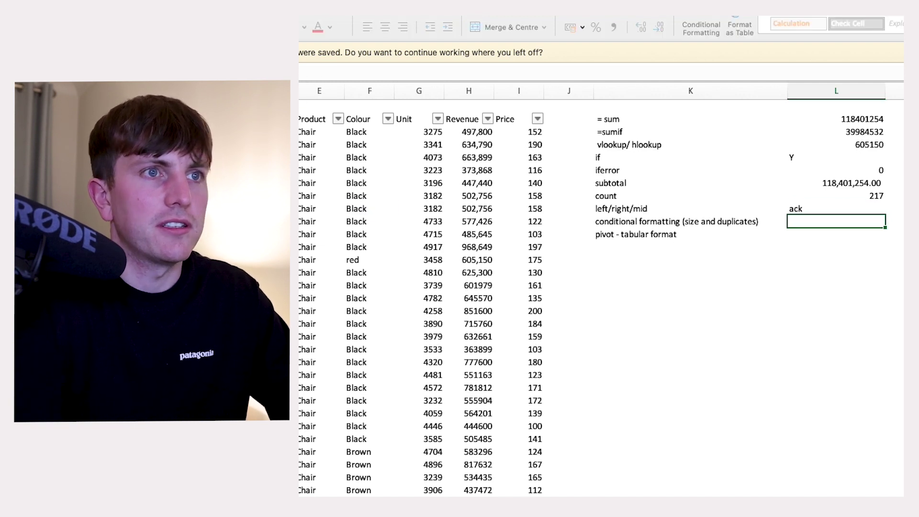
left_click(821, 209)
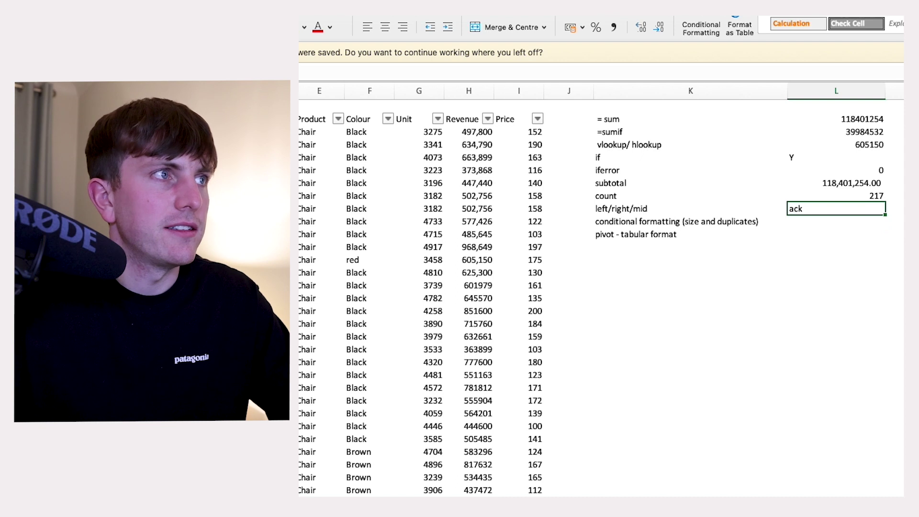
Rewrite the formula as =MID(F9,3,2) so the result reads 'ac'
key("F2")
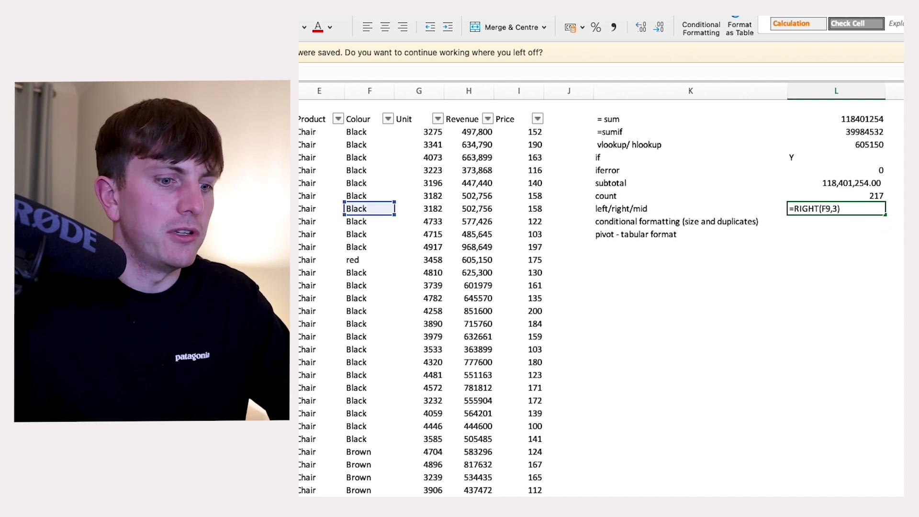
key("Left")
key("Left")
key("Left")
key("Left")
key("Left")
key("BackSpace")
key("BackSpace")
key("BackSpace")
key("BackSpace")
key("BackSpace")
type("mid")
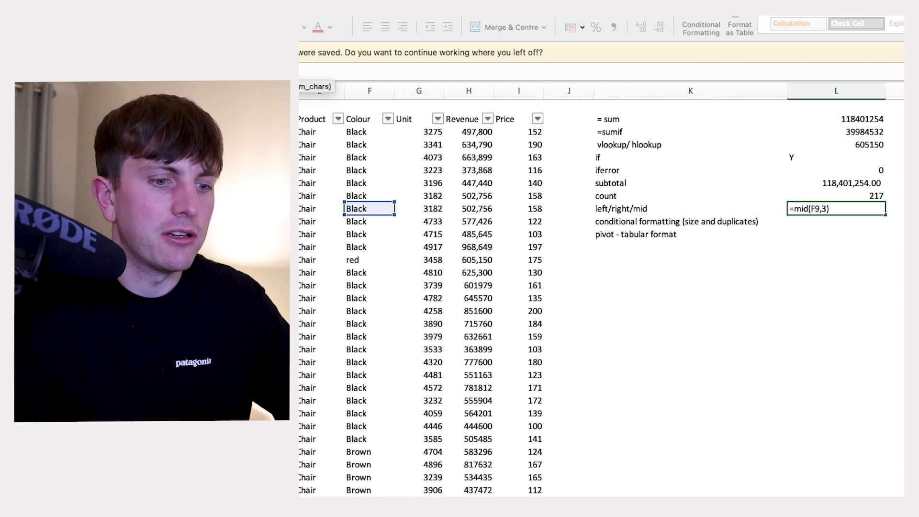
type(",2")
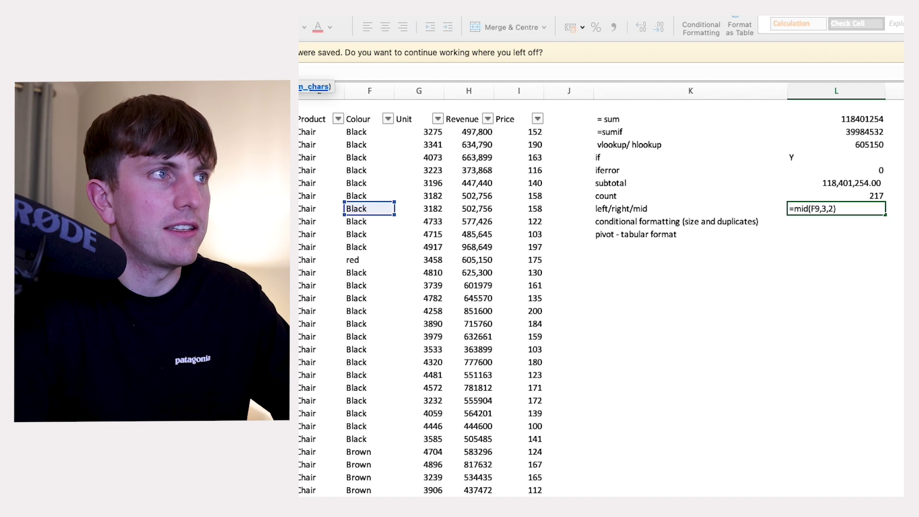
key("Return")
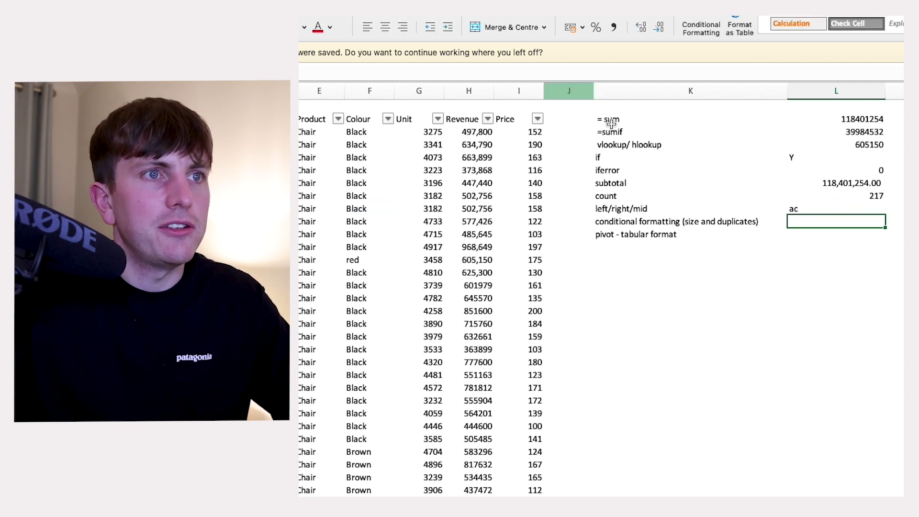
left_click(841, 209)
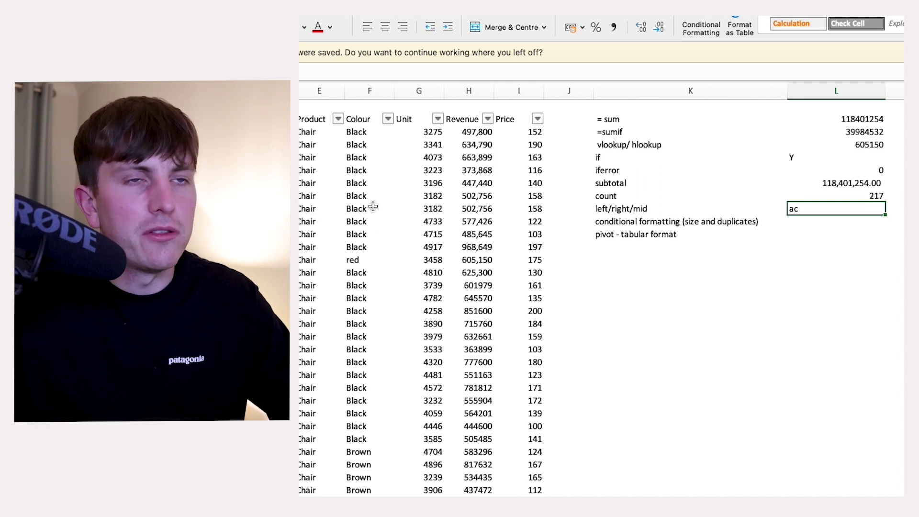
left_click(774, 220)
Select the Colour column, try a Duplicate Values highlight rule, then cancel it
left_click(795, 221)
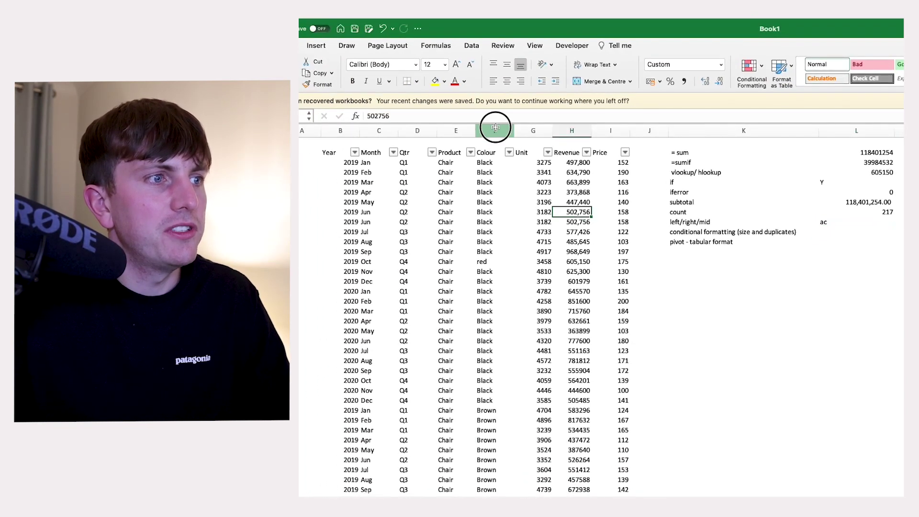
left_click(446, 112)
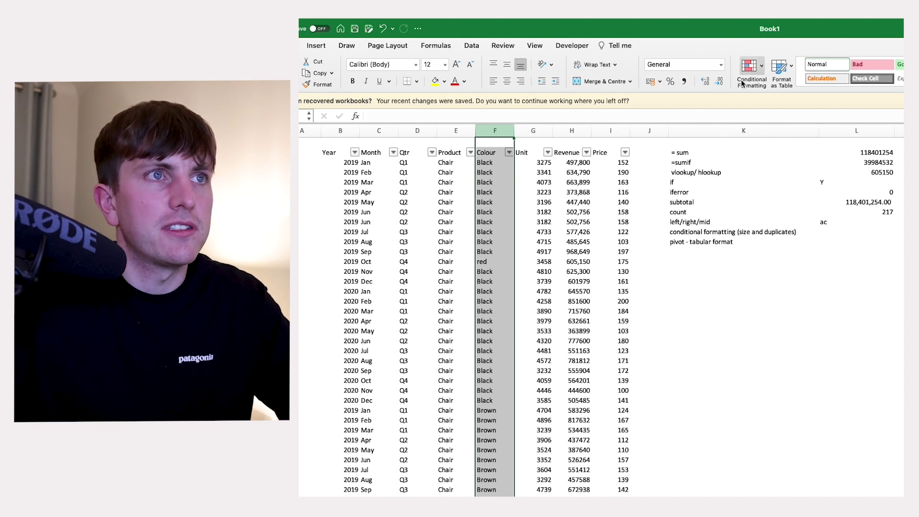
left_click(754, 71)
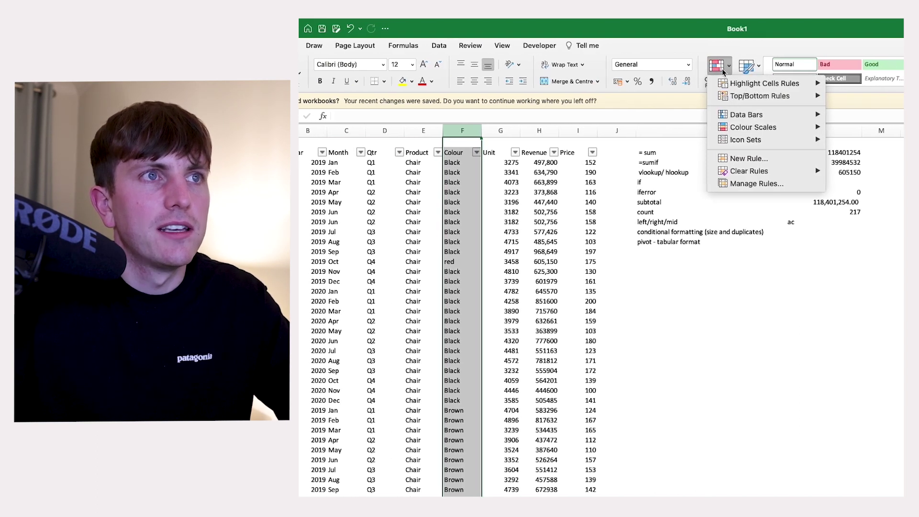
mouse_move(804, 85)
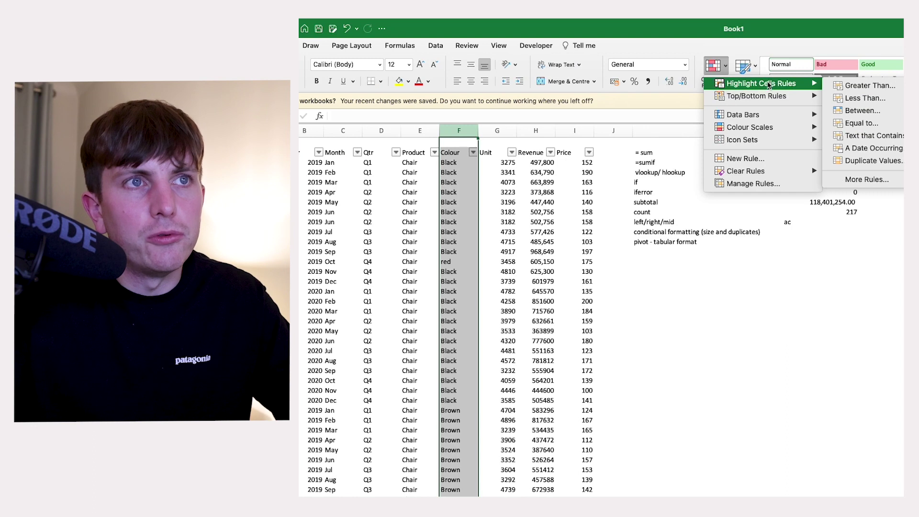
left_click(869, 161)
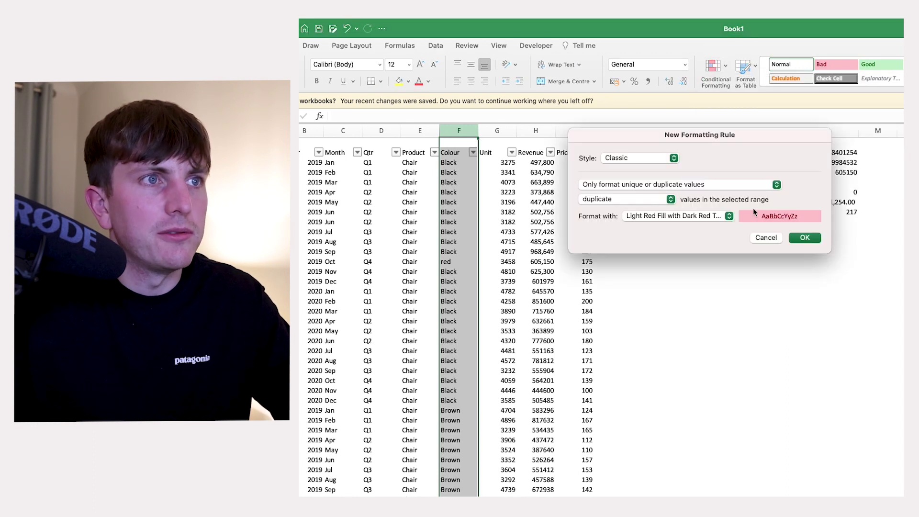
left_click(766, 238)
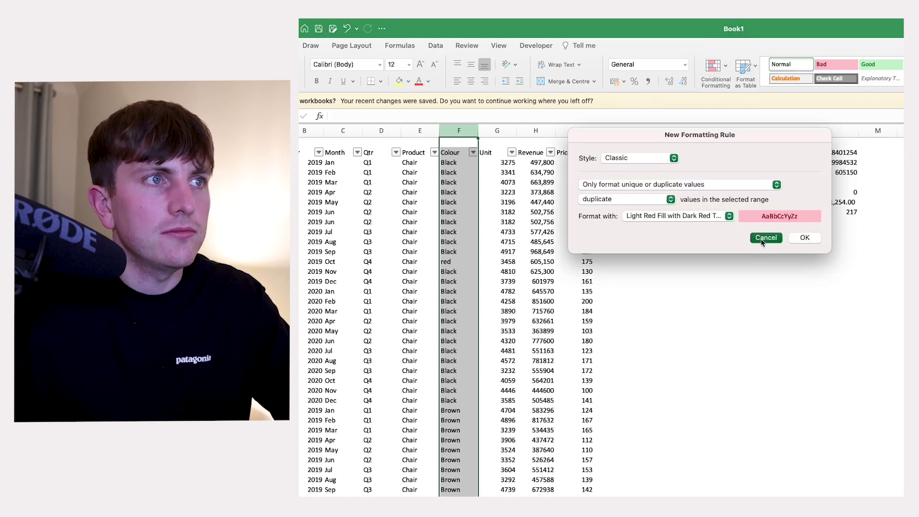
Add an Equal To rule giving 'Black' cells Light Red Fill, then check them
left_click(721, 69)
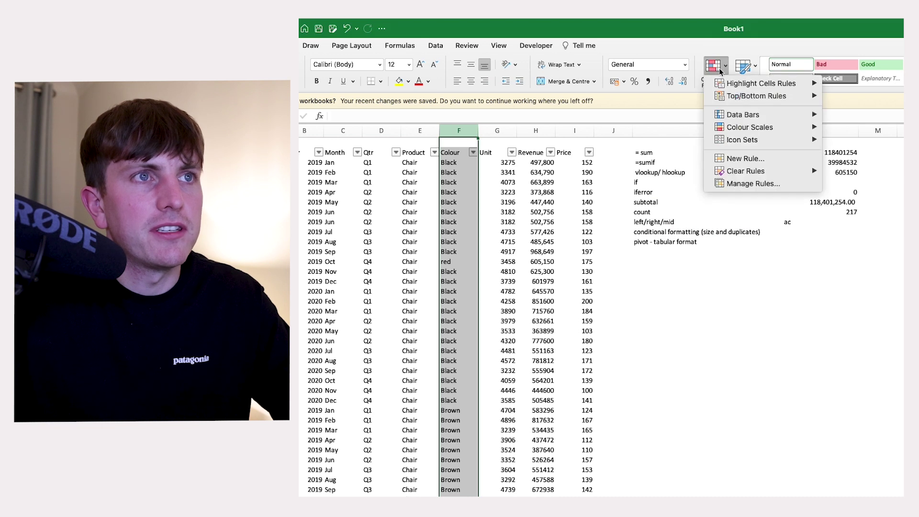
mouse_move(763, 88)
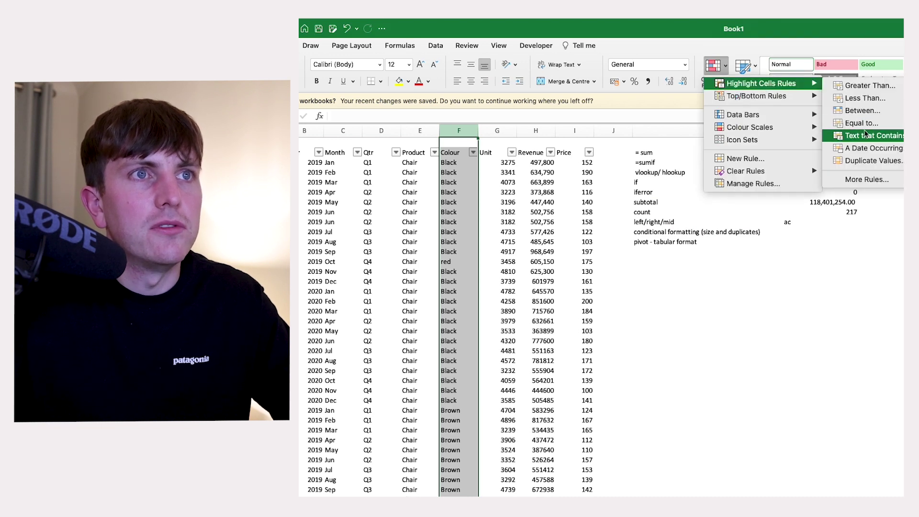
left_click(862, 123)
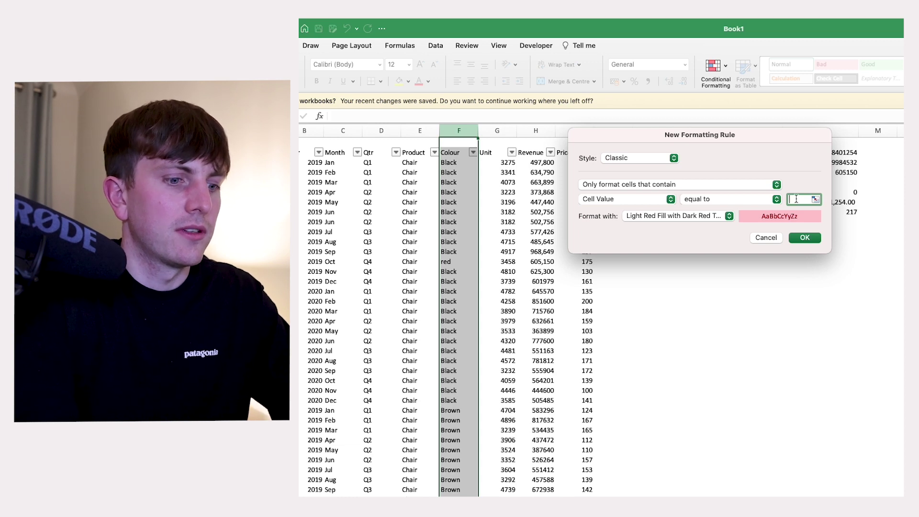
left_click(805, 238)
left_click(508, 172)
left_click(622, 201)
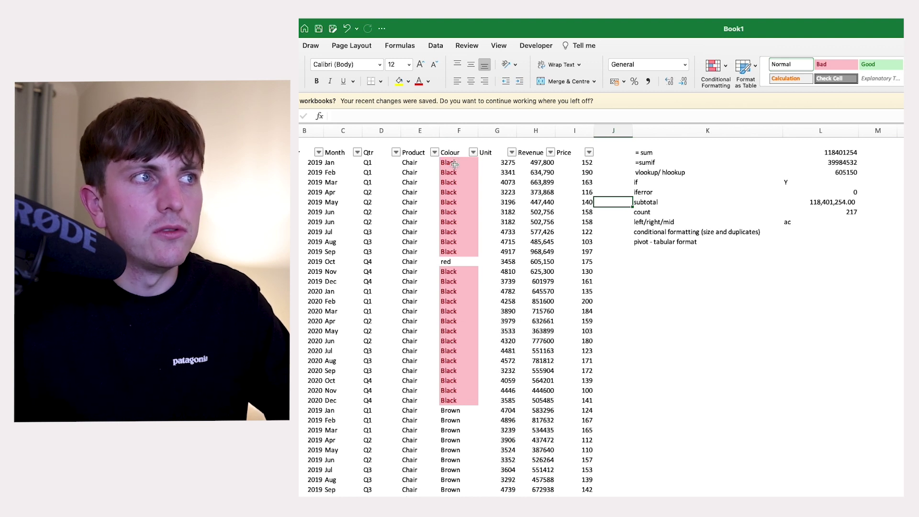
left_click_drag(454, 164, 457, 400)
left_click(557, 390)
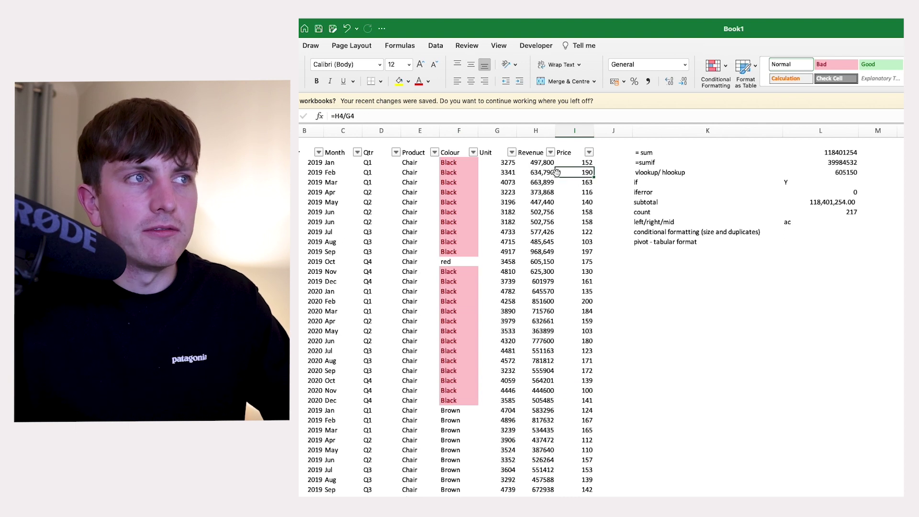
left_click(544, 130)
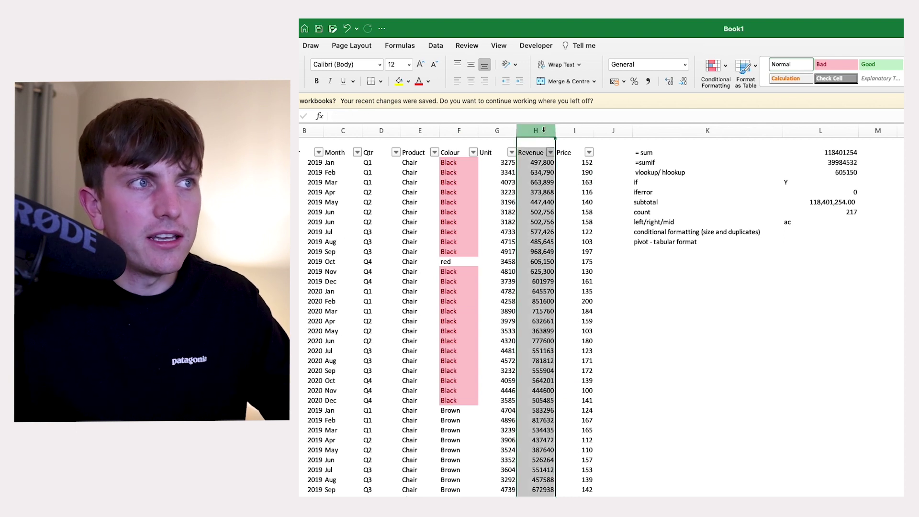
left_click(557, 173)
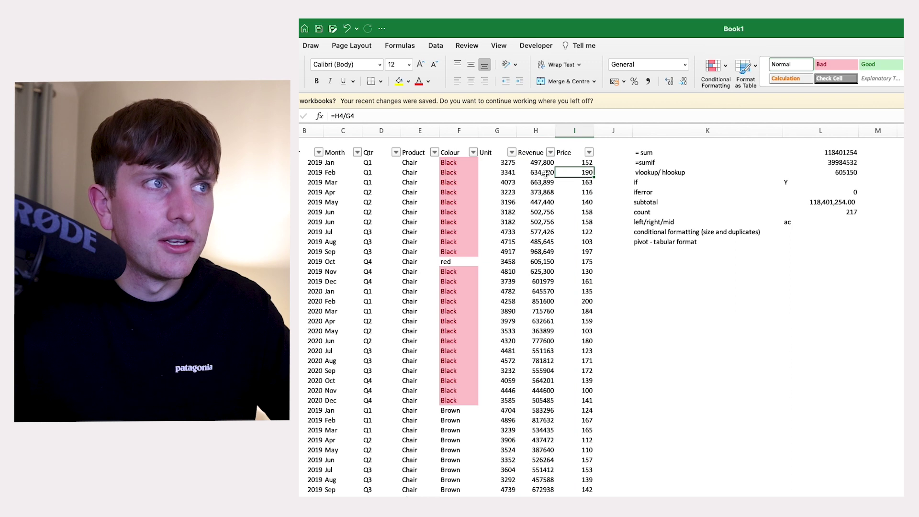
left_click(472, 153)
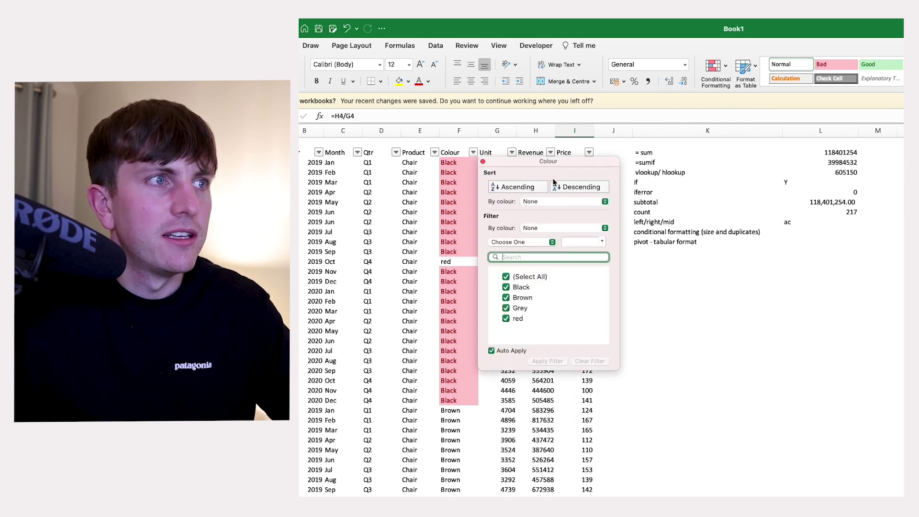
left_click(544, 227)
mouse_move(556, 238)
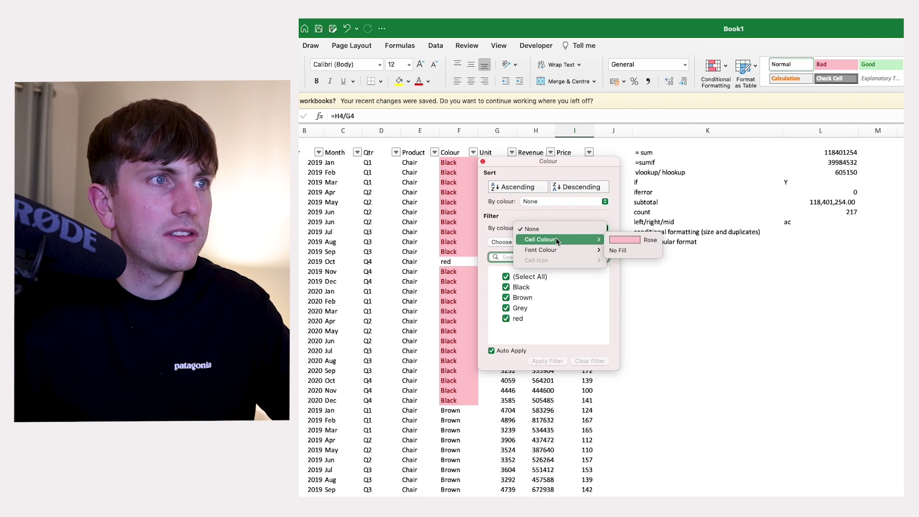
left_click(625, 241)
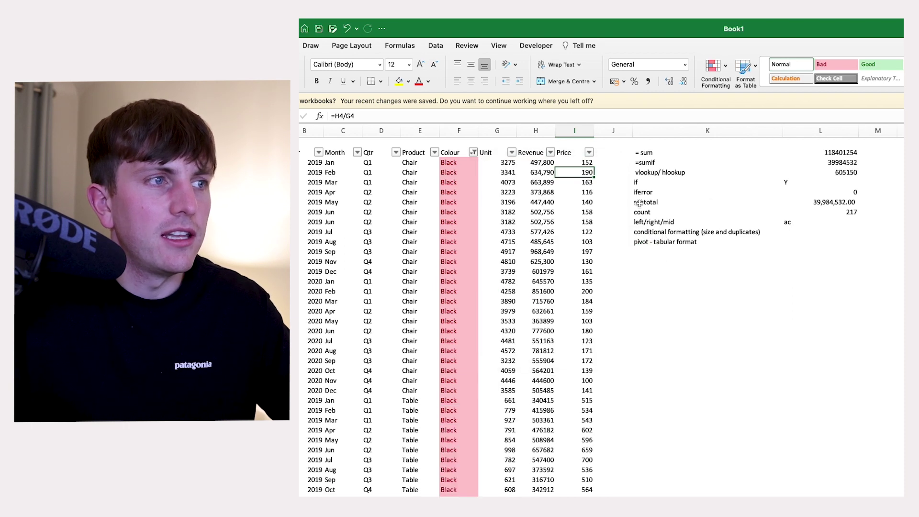
left_click(504, 203)
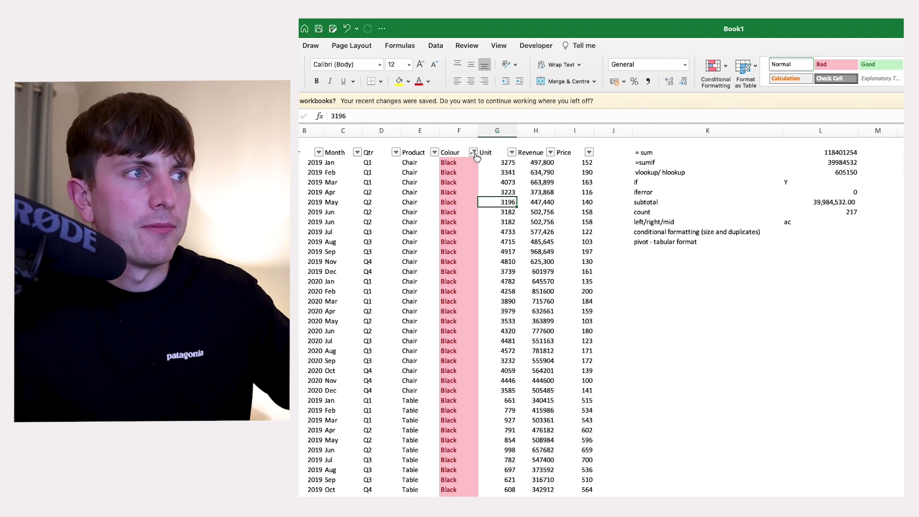
left_click(474, 153)
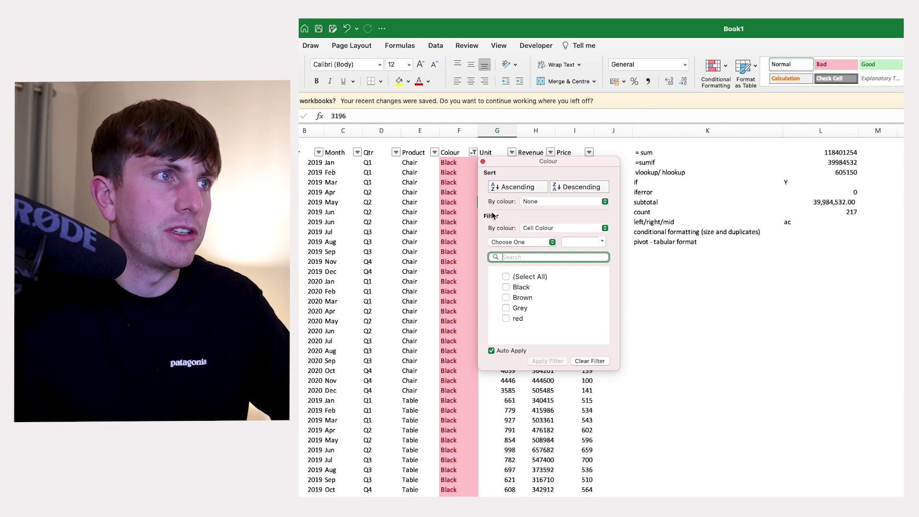
left_click(578, 362)
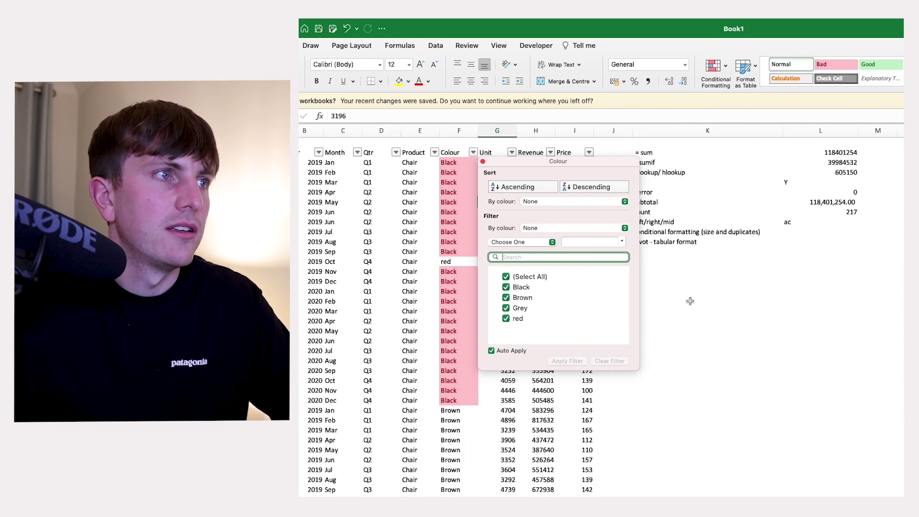
left_click(630, 227)
left_click(802, 311)
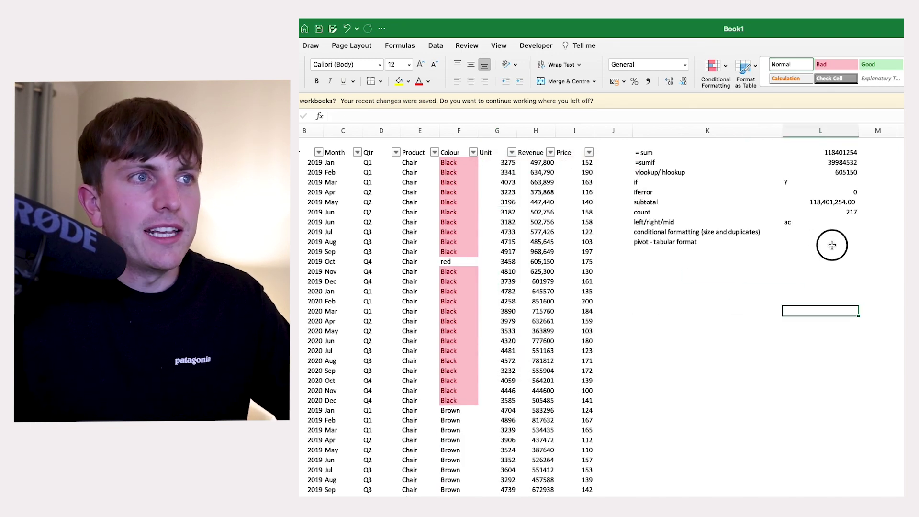
left_click(826, 245)
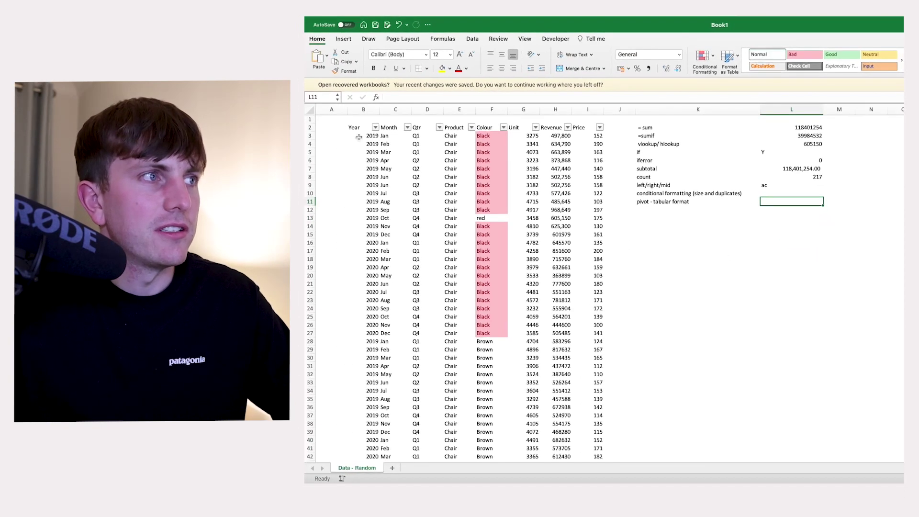
Select the whole sales table and insert a PivotTable on a new sheet
left_click(360, 128)
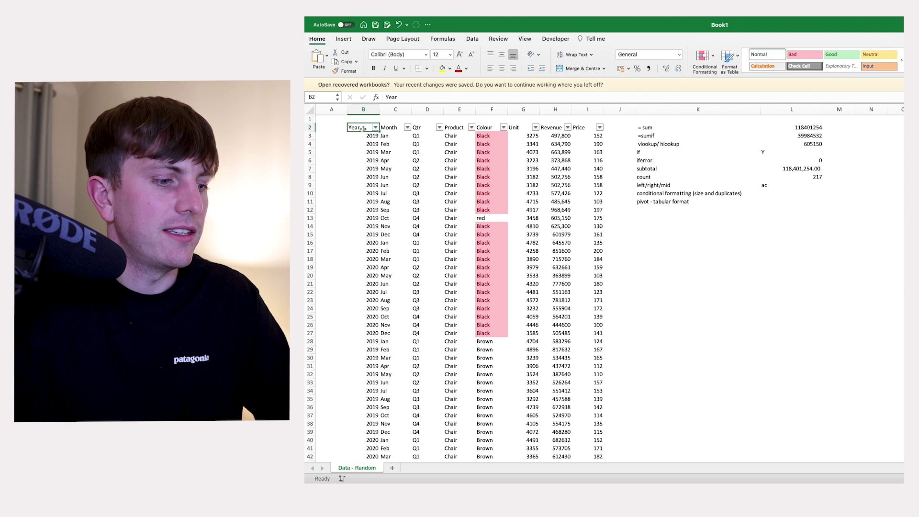
key("ctrl+shift+Right")
key("ctrl+shift+Down")
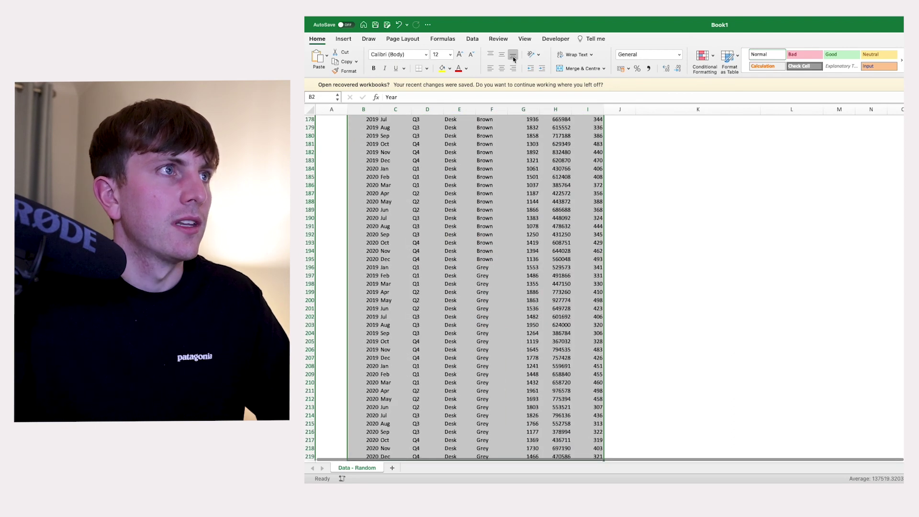
left_click(343, 38)
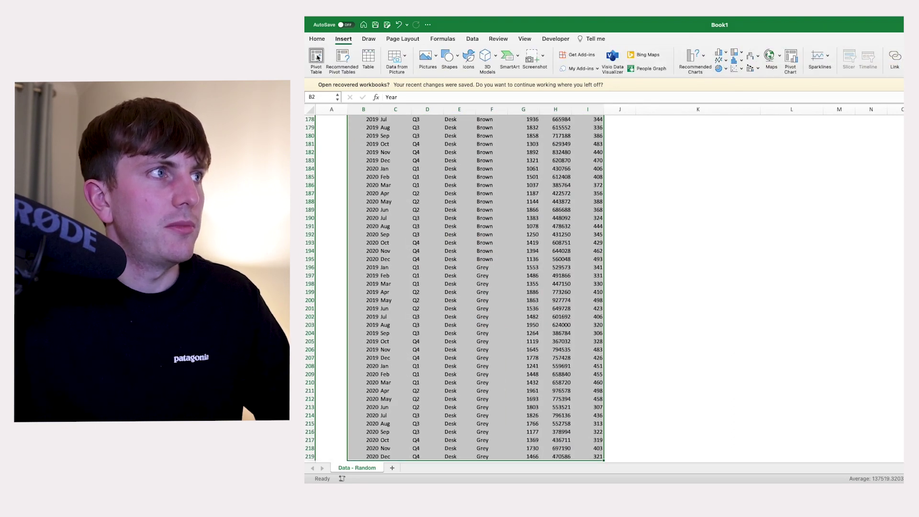
left_click(319, 58)
left_click(803, 236)
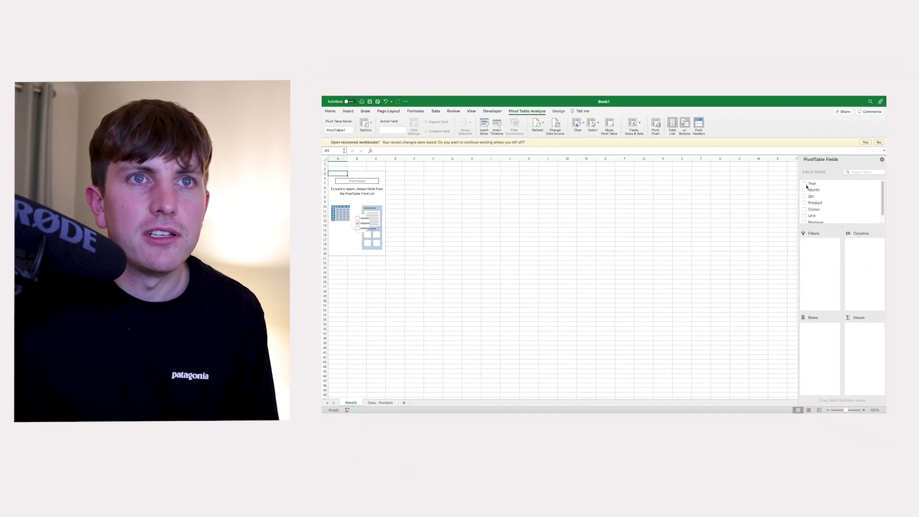
Add Year, Month and Product as row fields, with products listed under each month
left_click(805, 184)
left_click(806, 191)
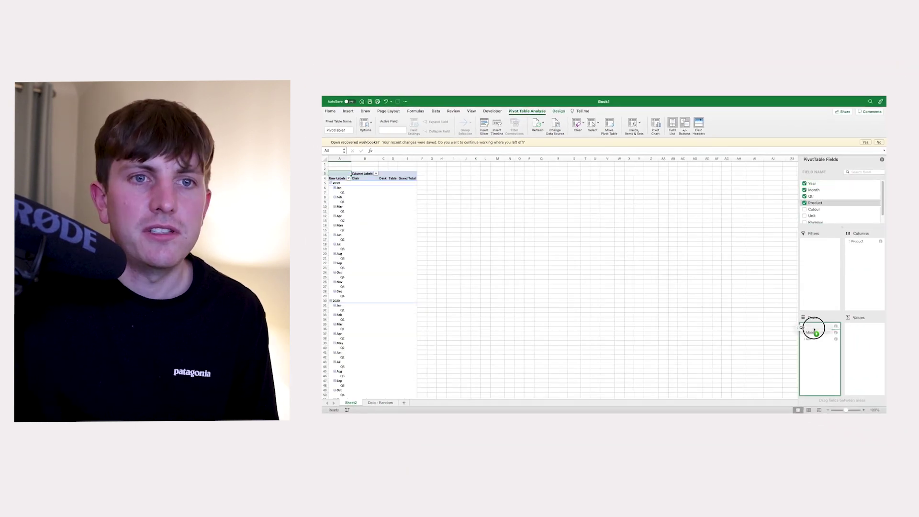
left_click(817, 328)
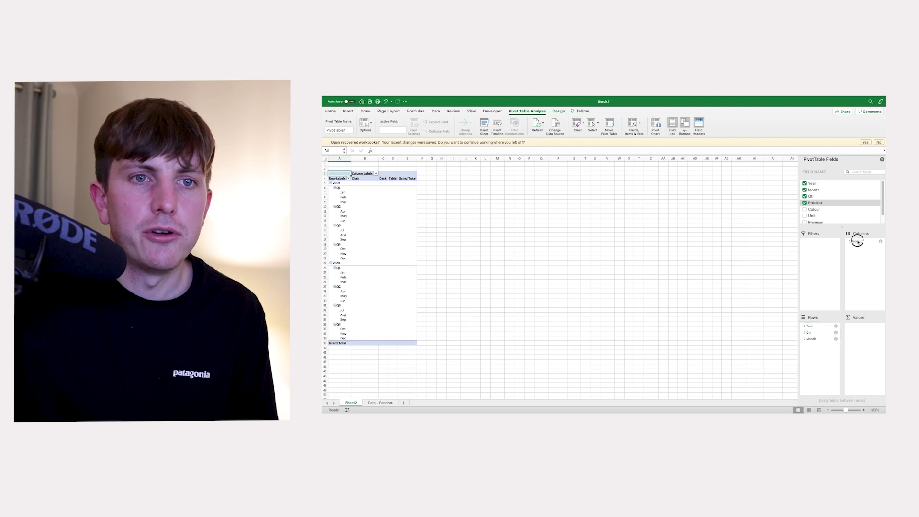
left_click_drag(857, 241, 827, 367)
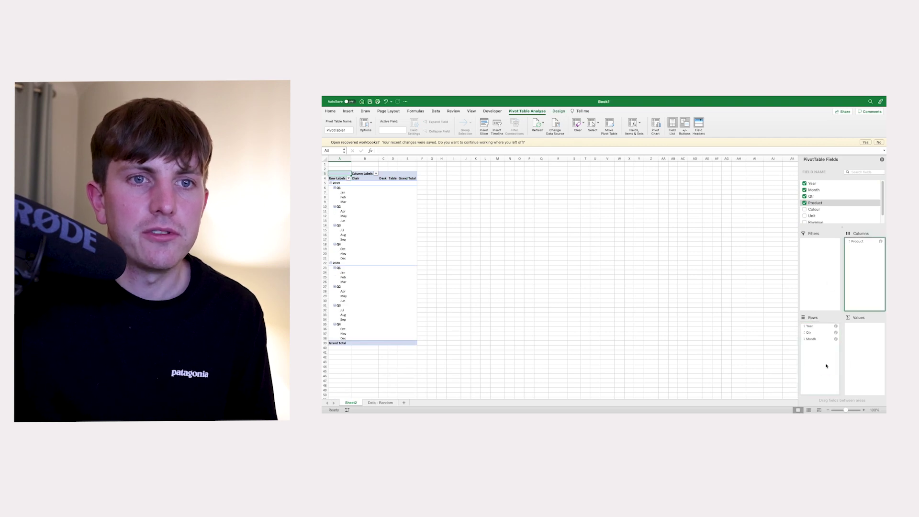
left_click(396, 202)
left_click(346, 249)
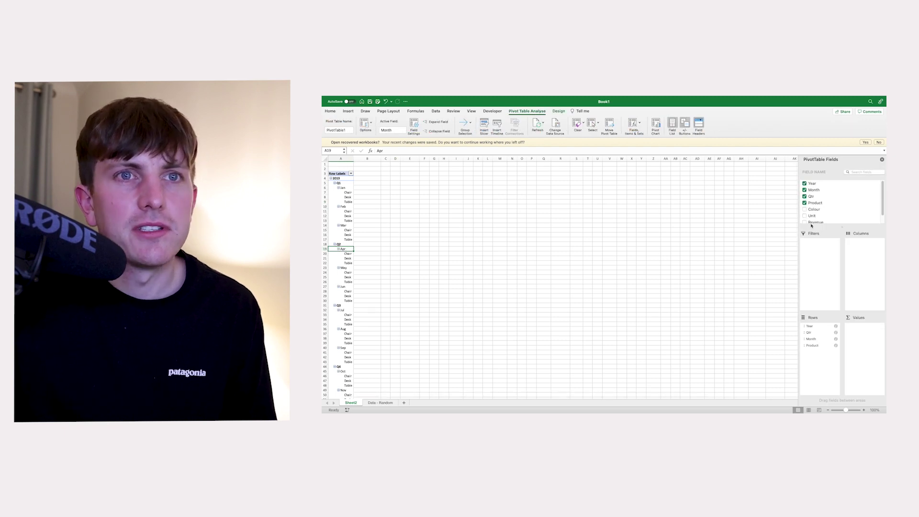
Drag Revenue into Values so the pivot shows Sum of Revenue
scroll(807, 224, "down", 1)
left_click_drag(812, 220, 856, 277)
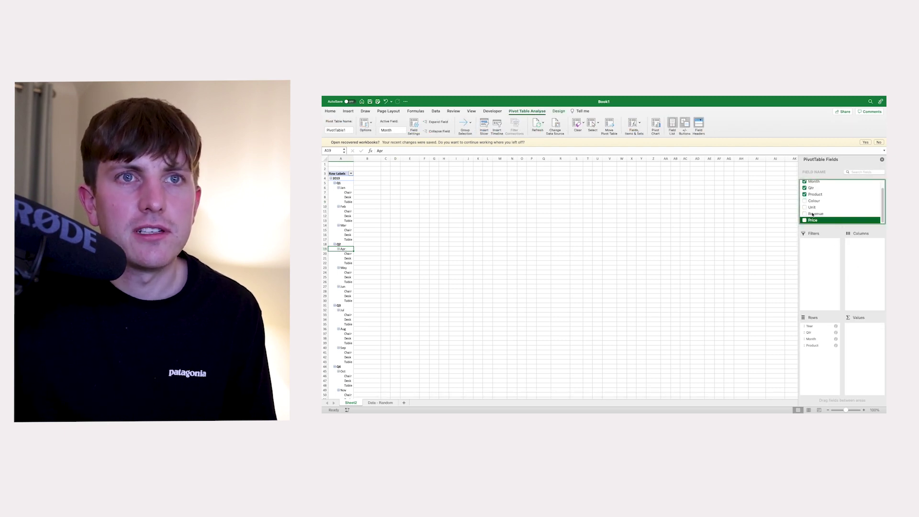
left_click_drag(813, 214, 872, 330)
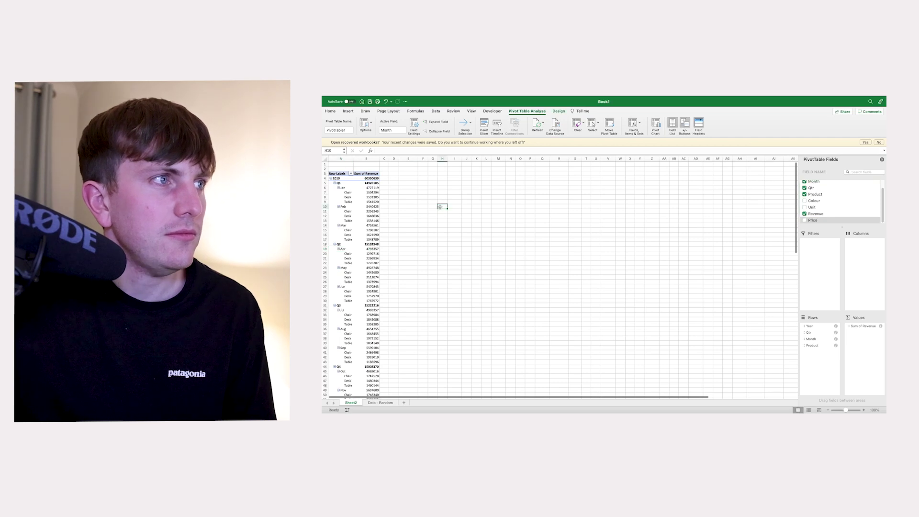
key("Left")
key("Left")
key("Left")
key("Left")
key("Left")
key("Left")
key("Up")
key("Up")
key("Up")
key("Up")
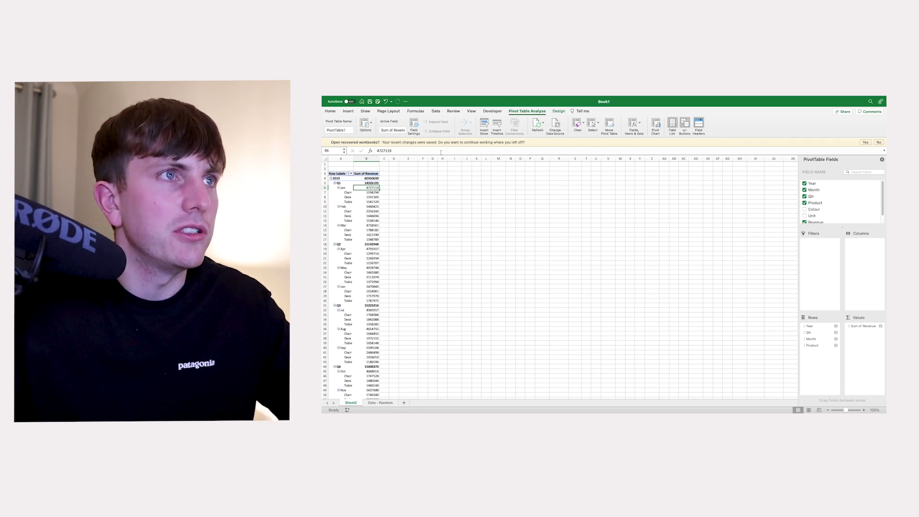
left_click(559, 111)
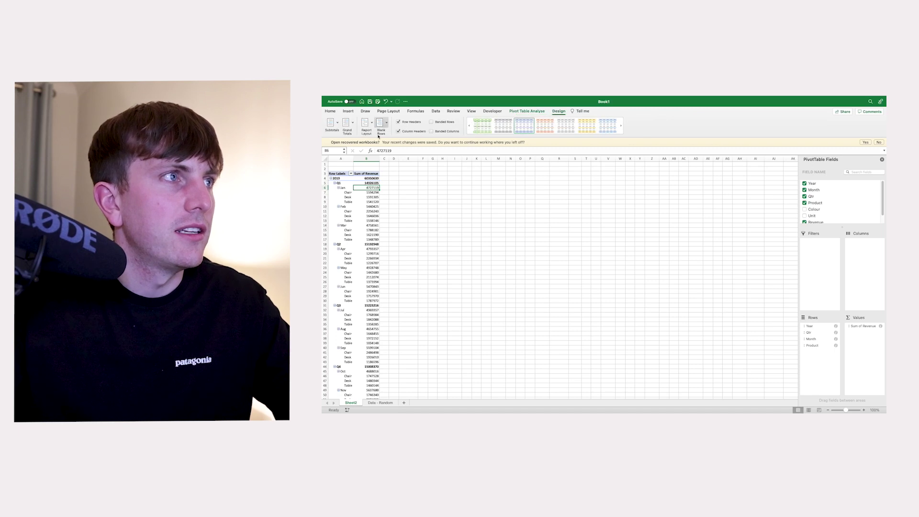
Show the pivot in Tabular Form and autofit the Month column
left_click(366, 123)
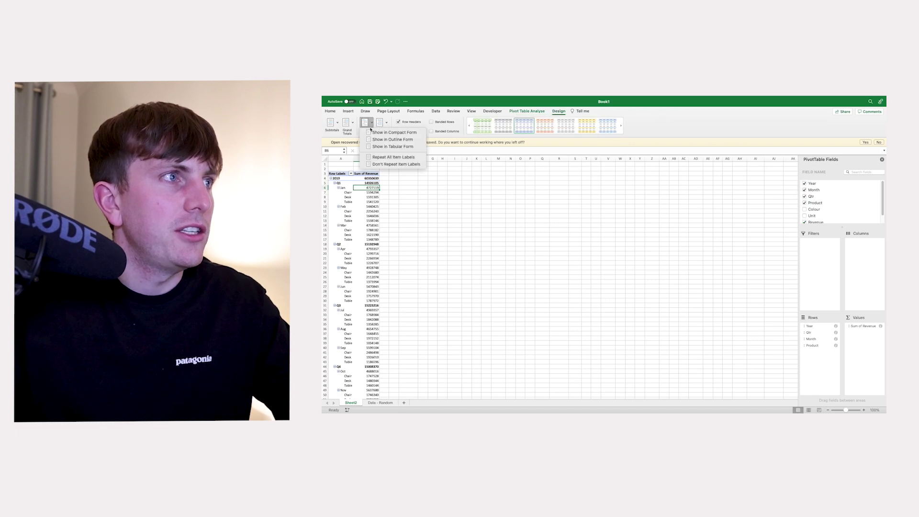
left_click(404, 146)
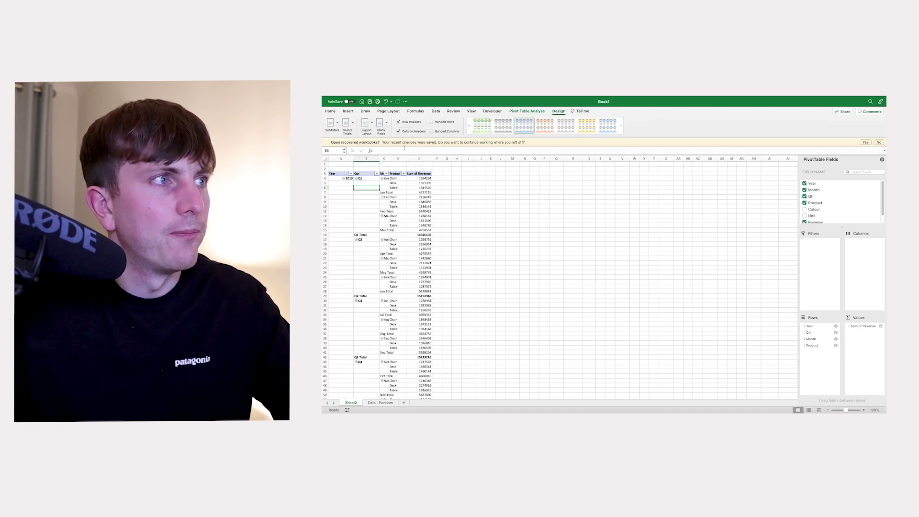
double_click(389, 157)
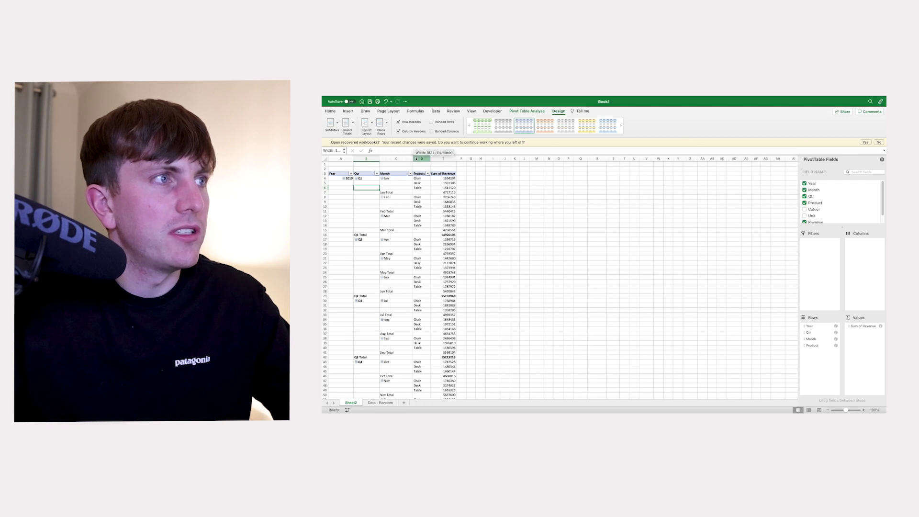
left_click(420, 192)
Set Subtotals to Don't Show Subtotals, leaving grand totals unchanged
left_click(373, 123)
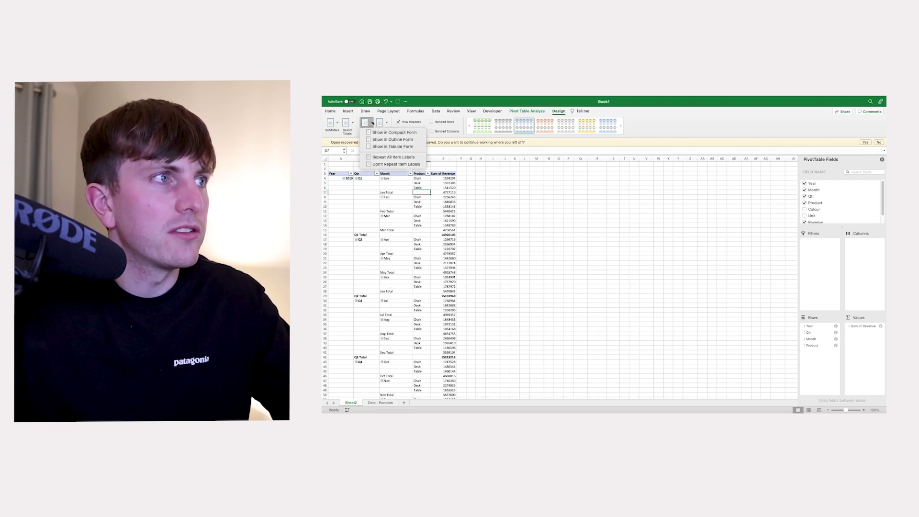
left_click(332, 125)
left_click(332, 125)
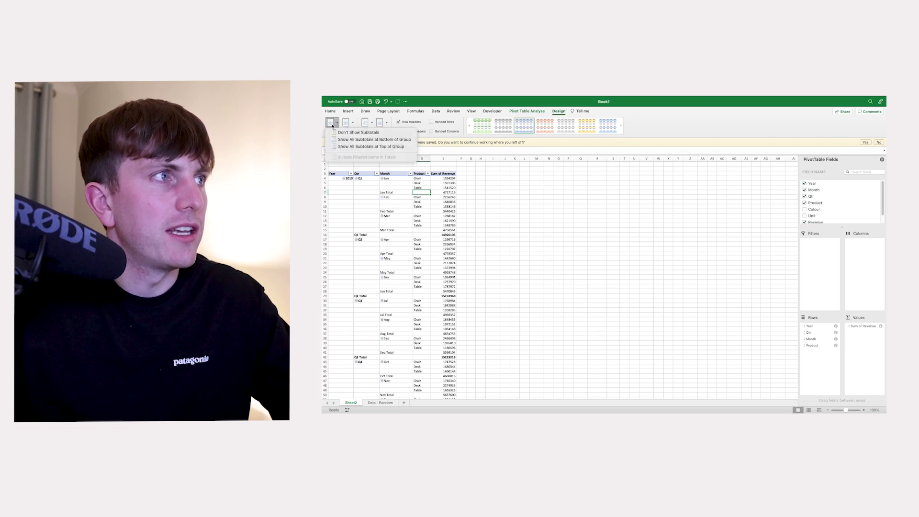
left_click(340, 132)
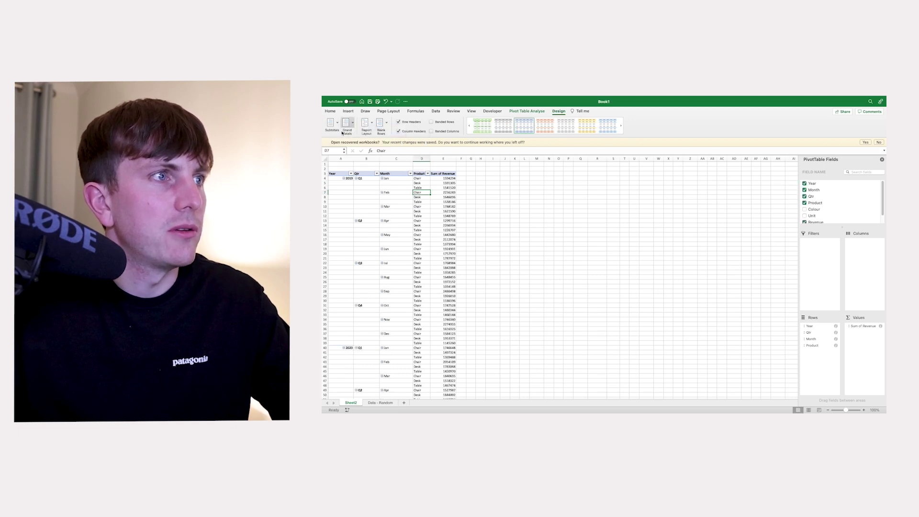
left_click(348, 126)
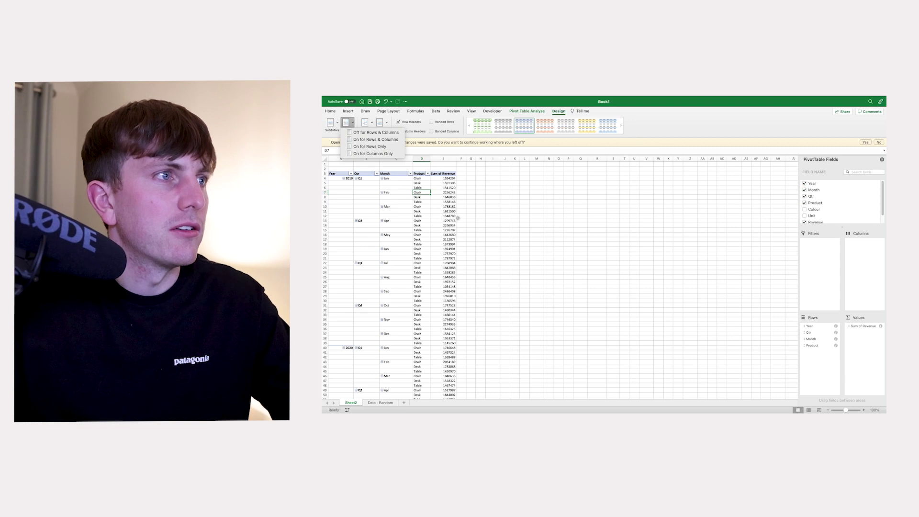
key("Escape")
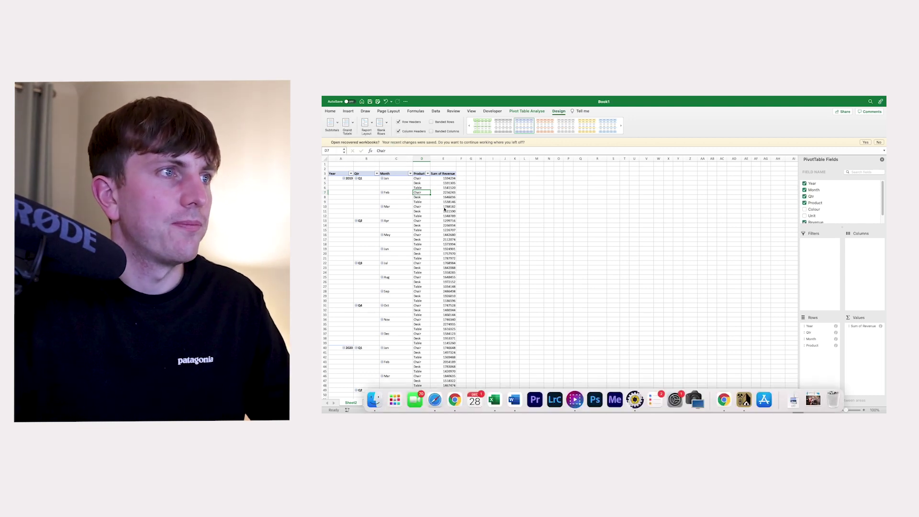
key("ctrl+End")
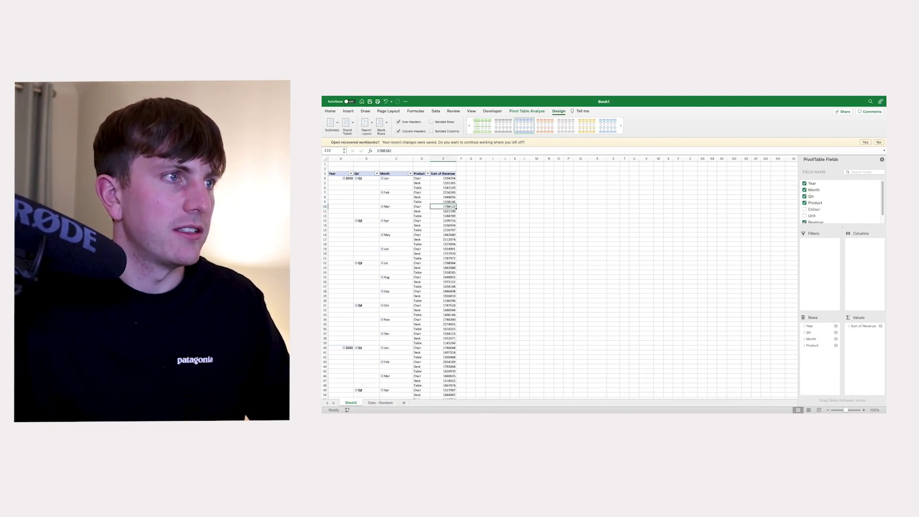
Turn Grand Totals off for rows and columns, removing the grand total row
key("Up")
key("Up")
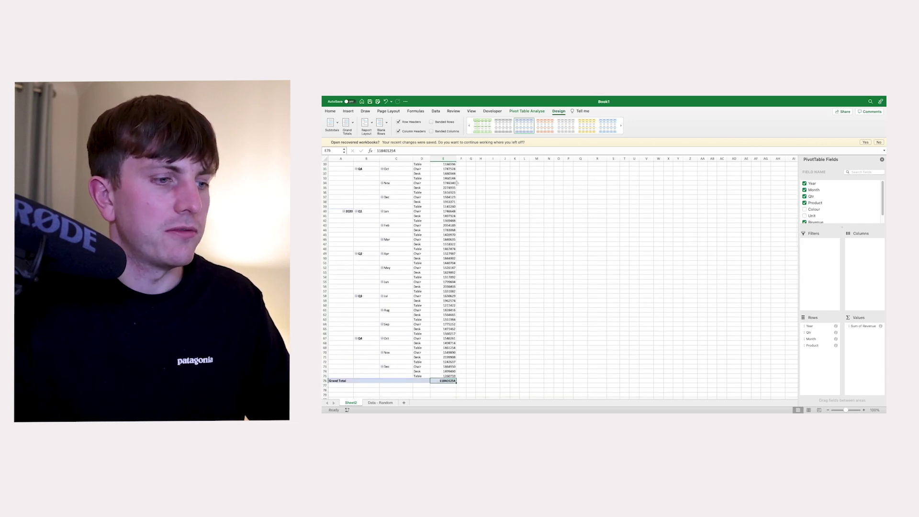
key("ctrl+space")
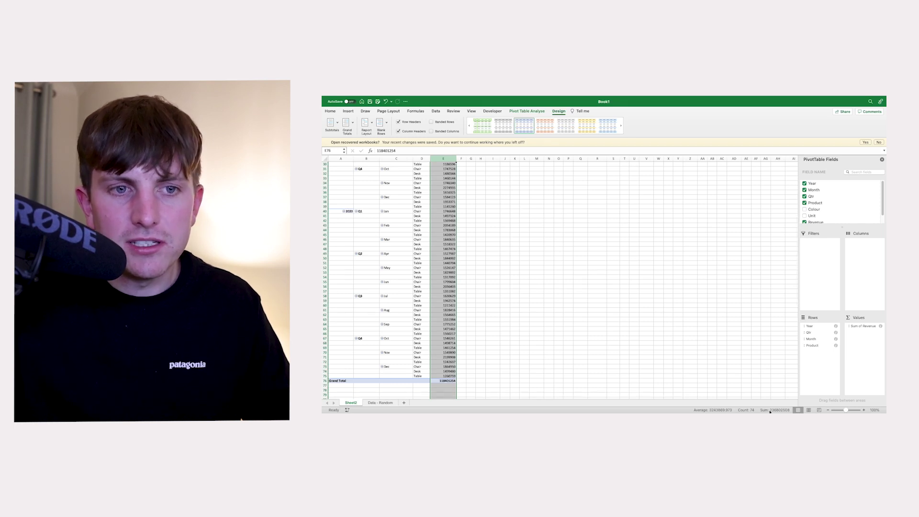
left_click(449, 292)
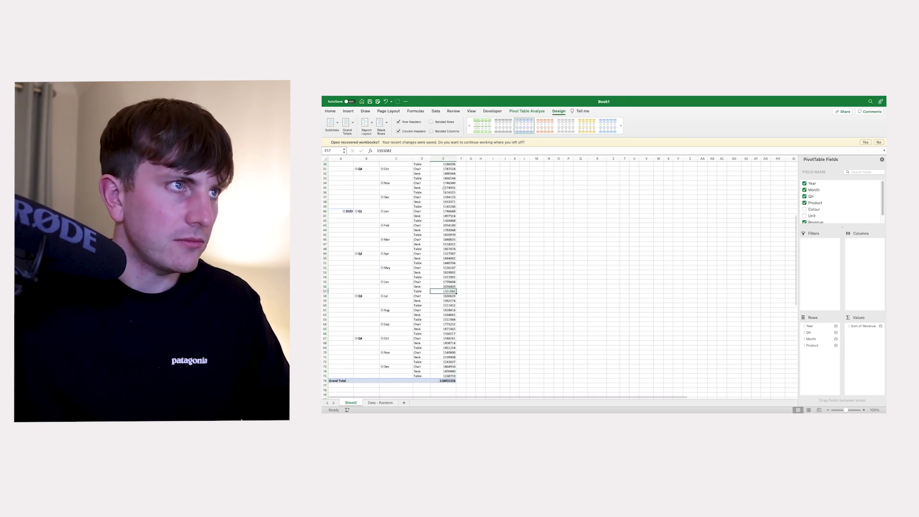
left_click(350, 127)
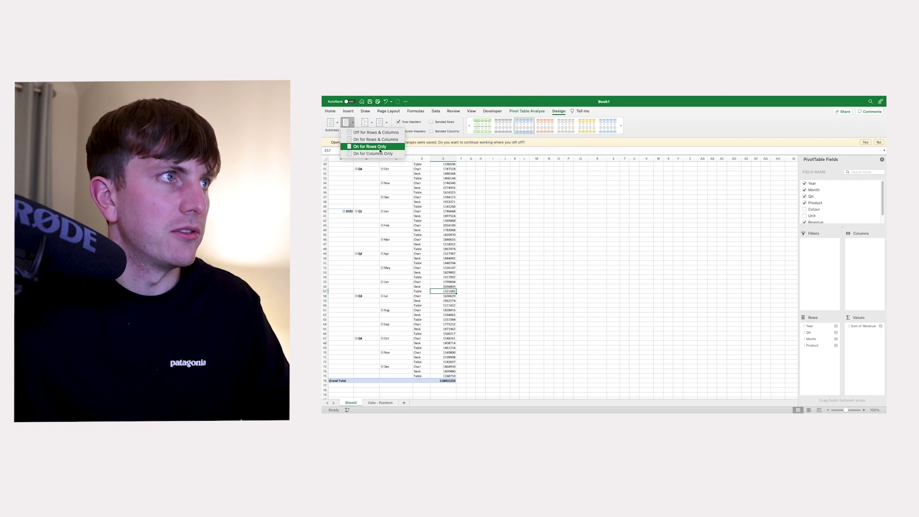
left_click(384, 134)
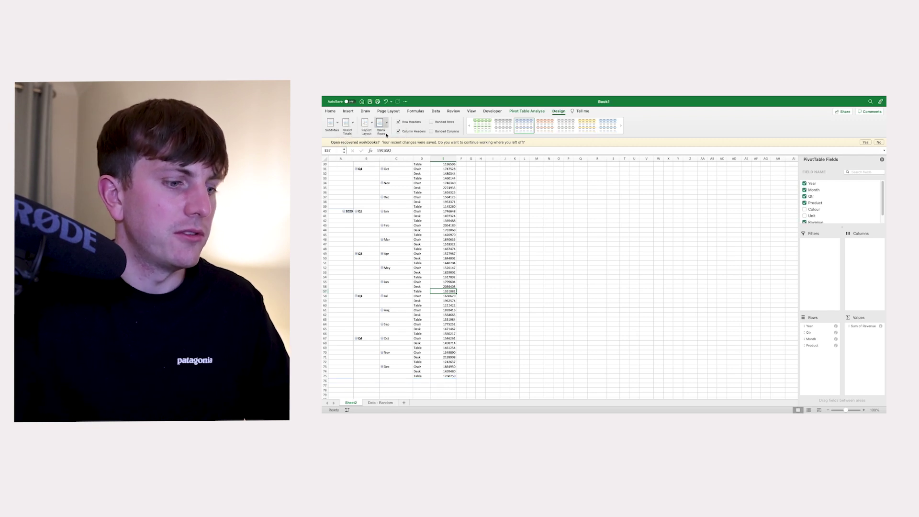
key("Up")
key("Up")
key("Up")
key("Up")
key("Up")
key("Up")
key("Up")
key("Up")
key("Up")
key("Up")
key("Up")
key("Up")
key("Up")
key("Up")
key("Up")
key("Up")
key("Up")
key("Up")
key("Up")
key("Up")
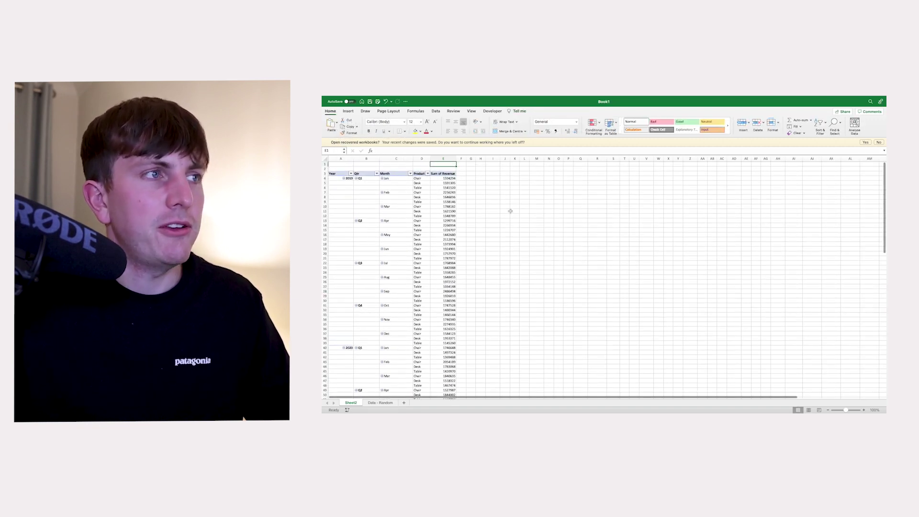
Choose Repeat All Item Labels so Year, Qtr and Month fill every row
left_click(397, 187)
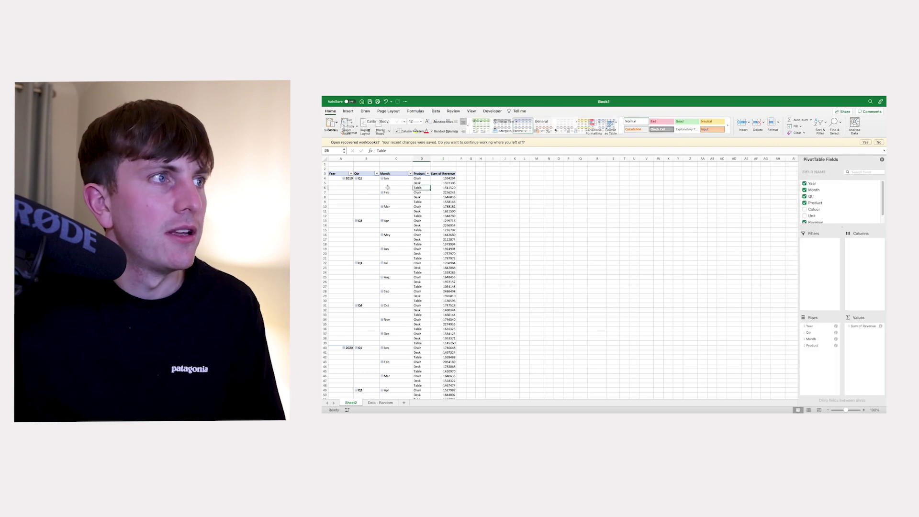
left_click(559, 111)
left_click(366, 123)
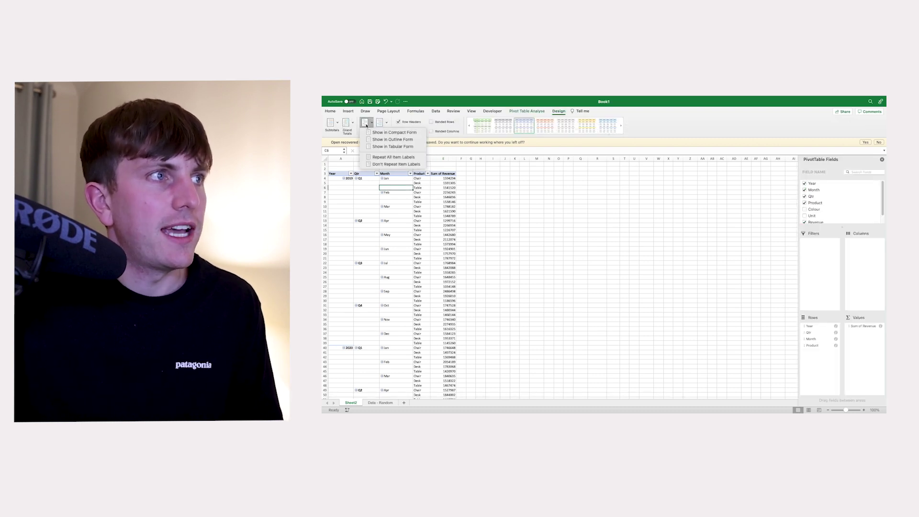
left_click(393, 158)
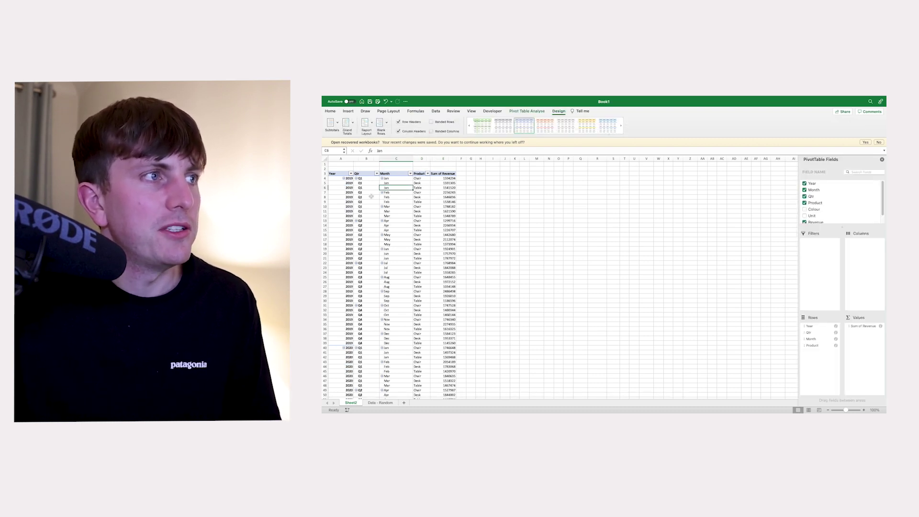